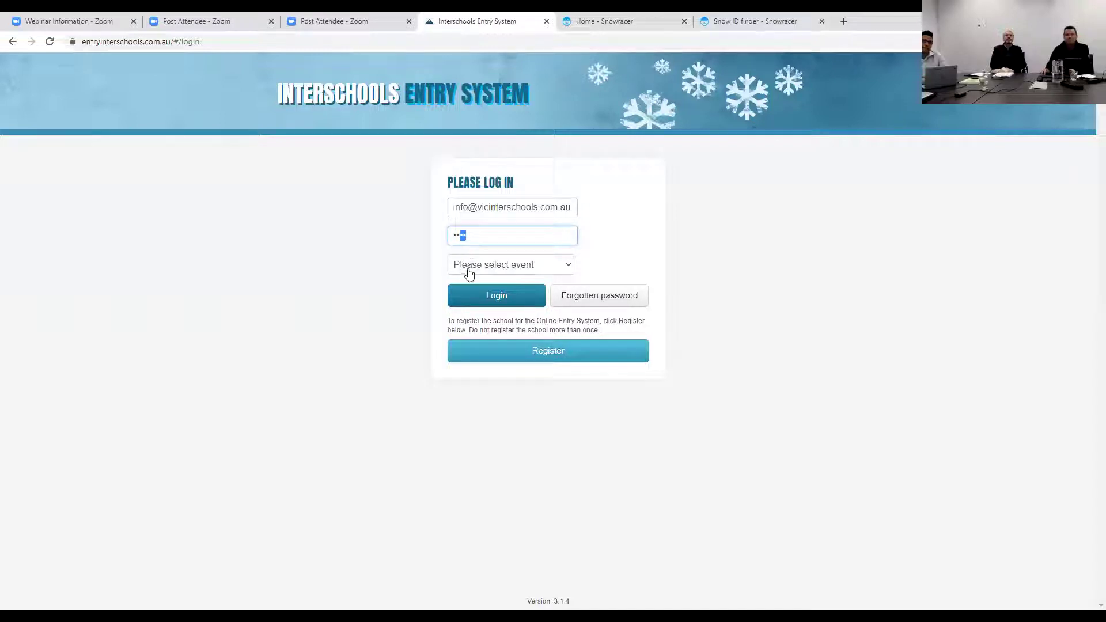
# Step: Try to log in to the 2021 Victorian Interschools Snowsport Championships event and save the login credentials in the browser
pyautogui.click(470, 274)
pyautogui.click(480, 325)
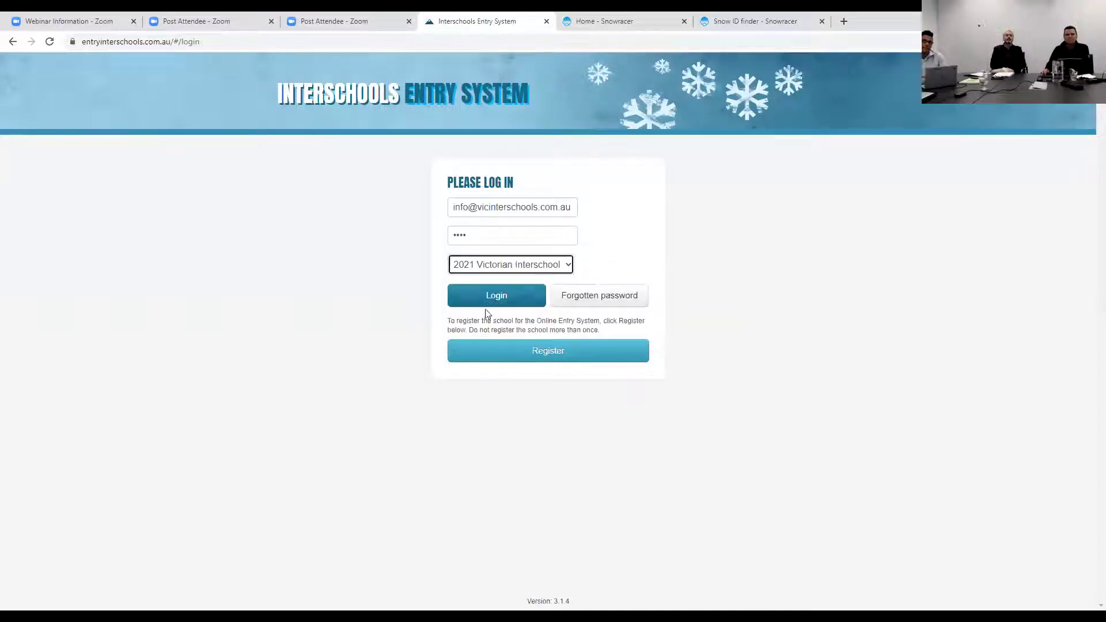
pyautogui.click(491, 304)
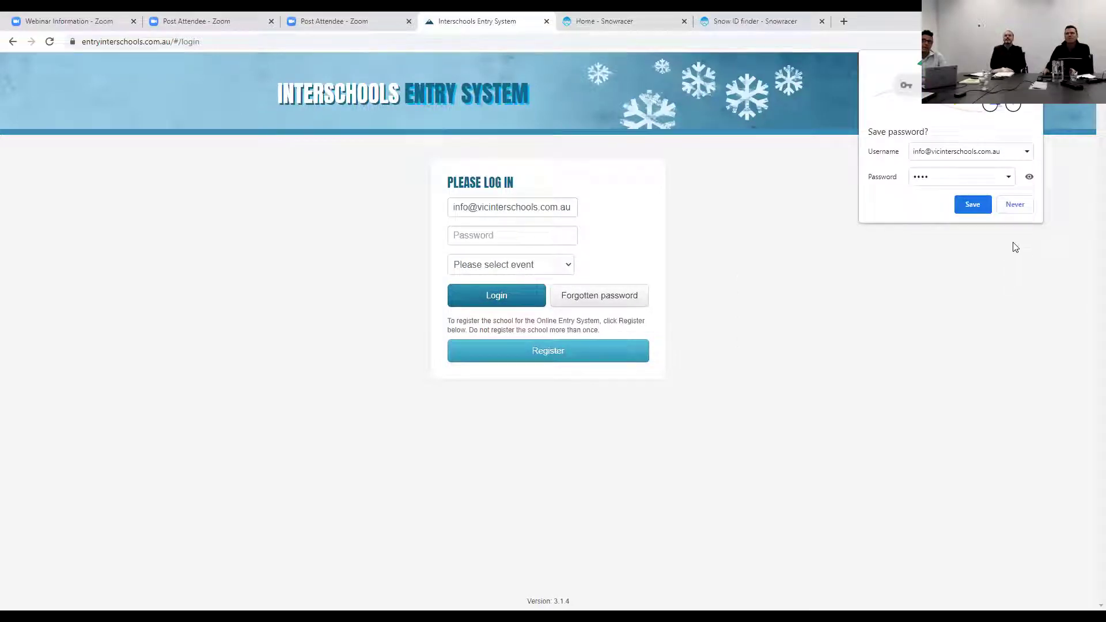
pyautogui.click(974, 204)
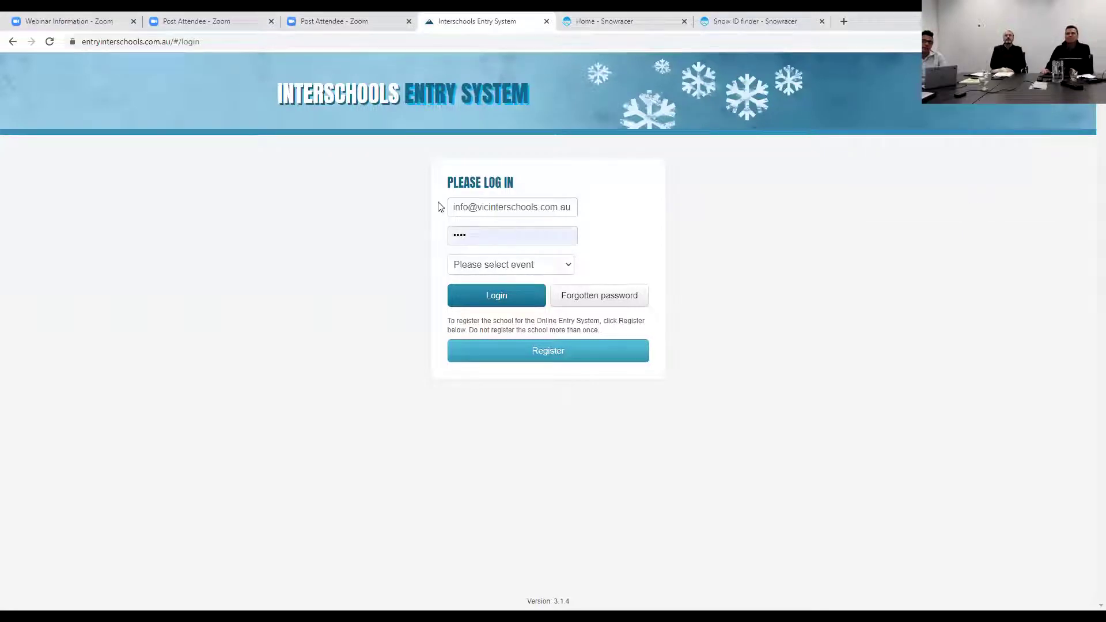
# Step: Replace the account password, select the 2021 Victorian Interschools Snowsport Championships event, and try to log in
pyautogui.click(476, 233)
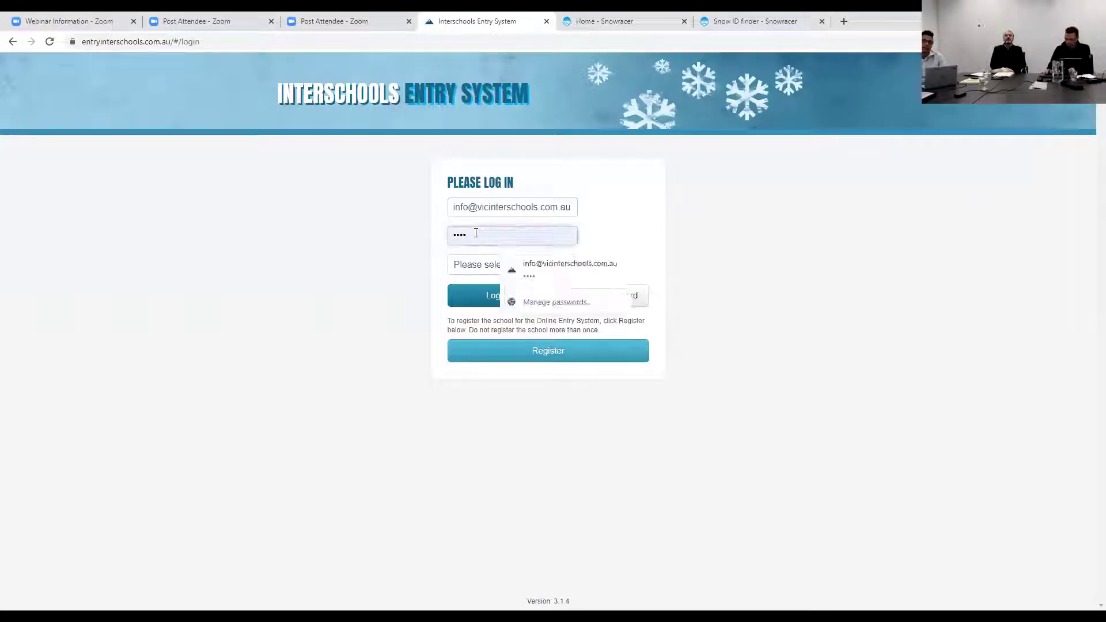
pyautogui.press('BackSpace')
pyautogui.press('BackSpace')
pyautogui.press('BackSpace')
pyautogui.press('BackSpace')
pyautogui.write('***')
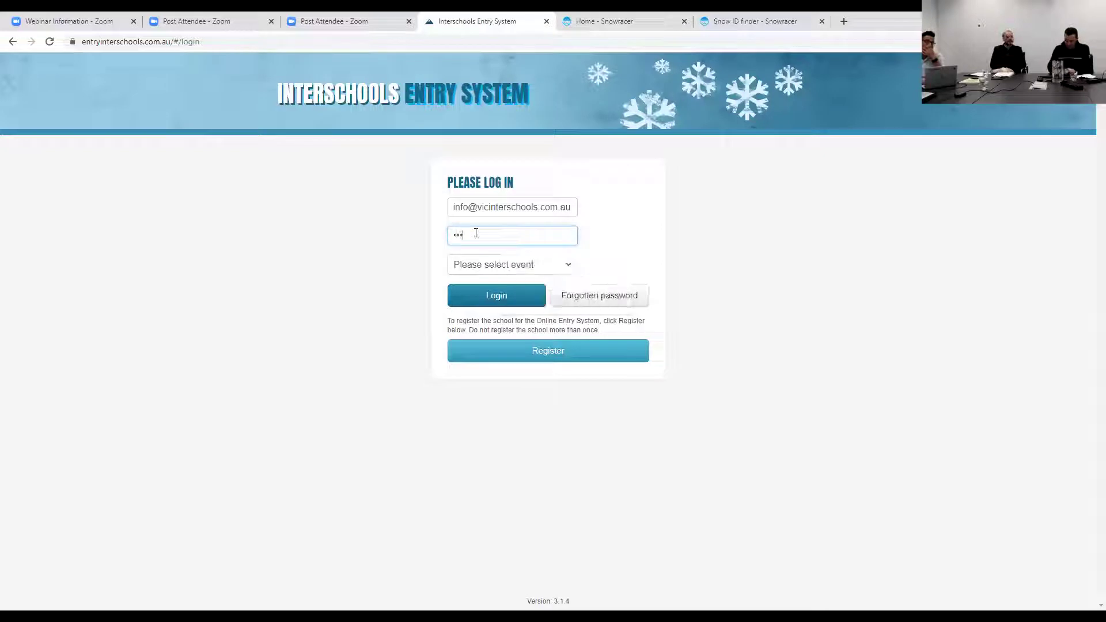
pyautogui.write('*')
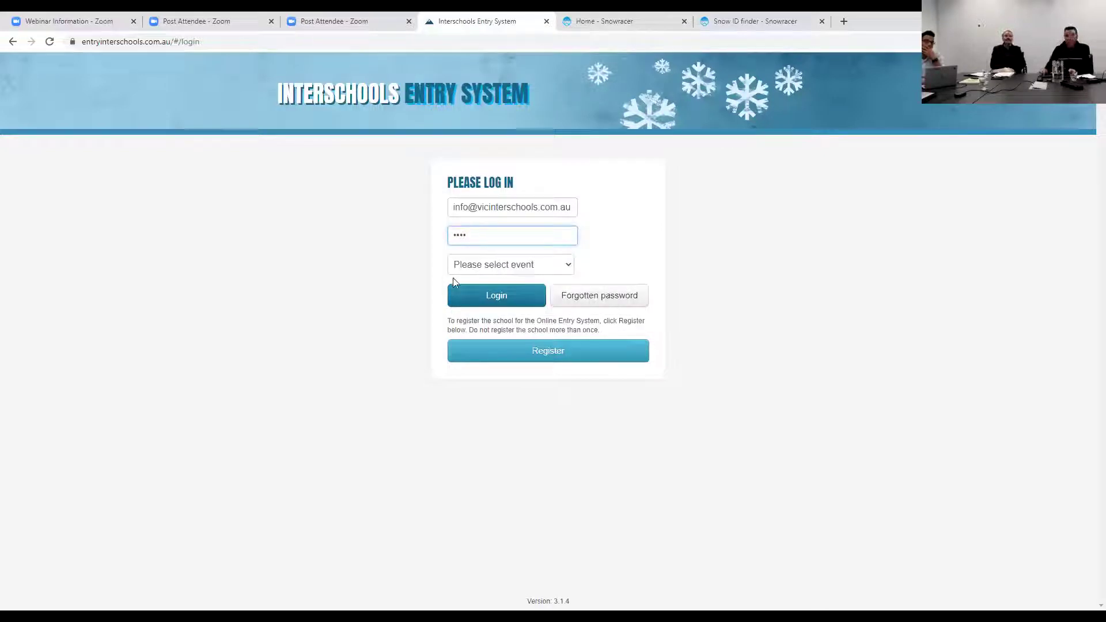
pyautogui.click(496, 267)
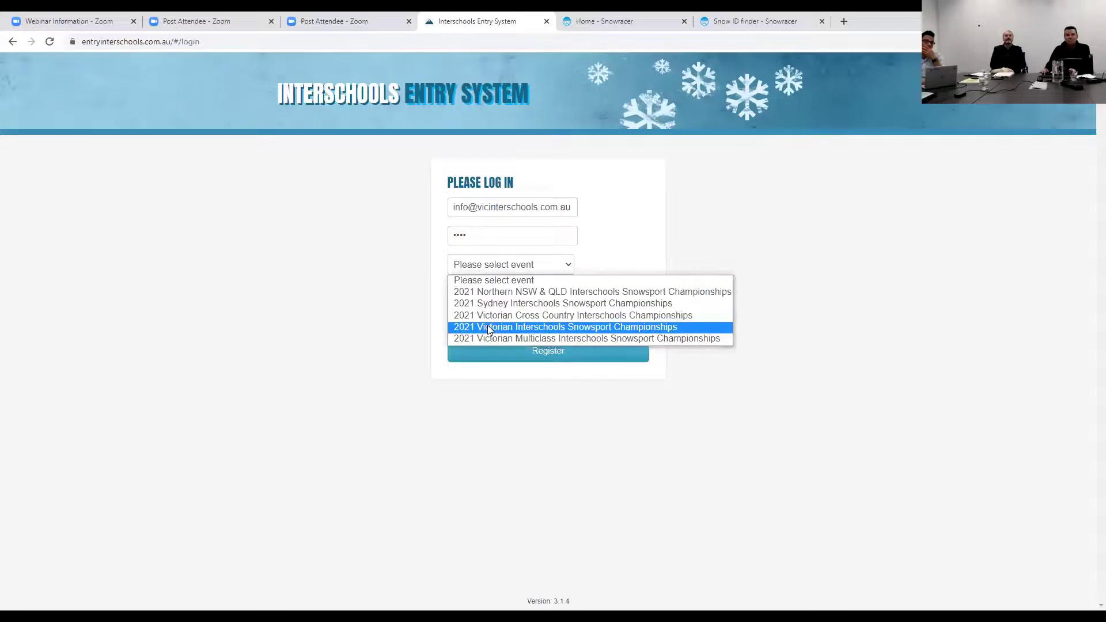
pyautogui.doubleClick(489, 322)
pyautogui.click(491, 291)
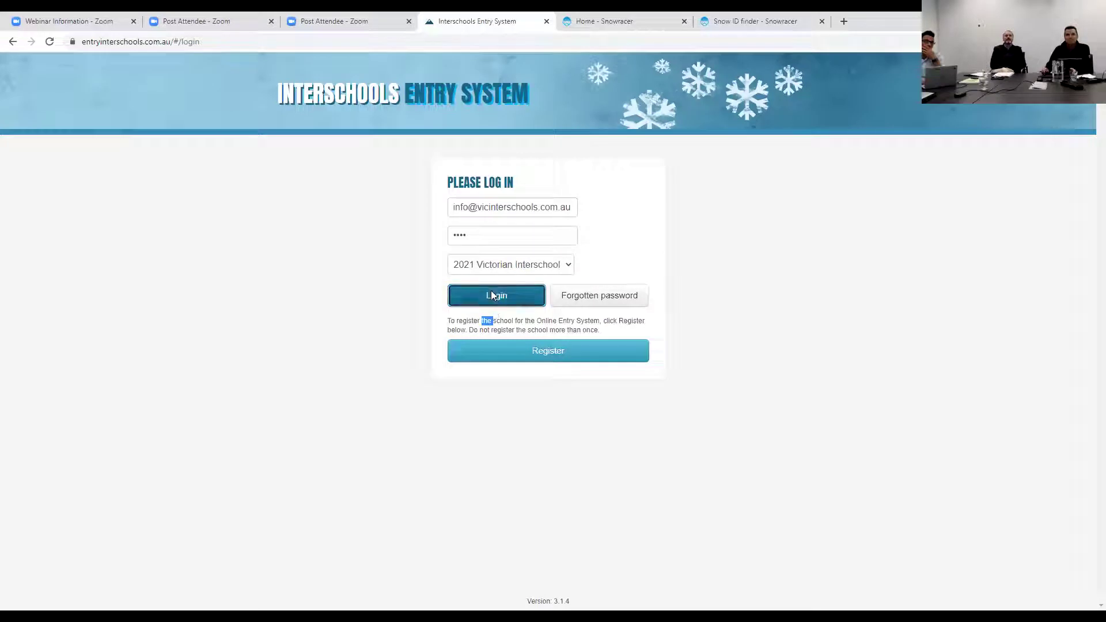
# Step: Re-enter the account password and try to log in again
pyautogui.click(485, 278)
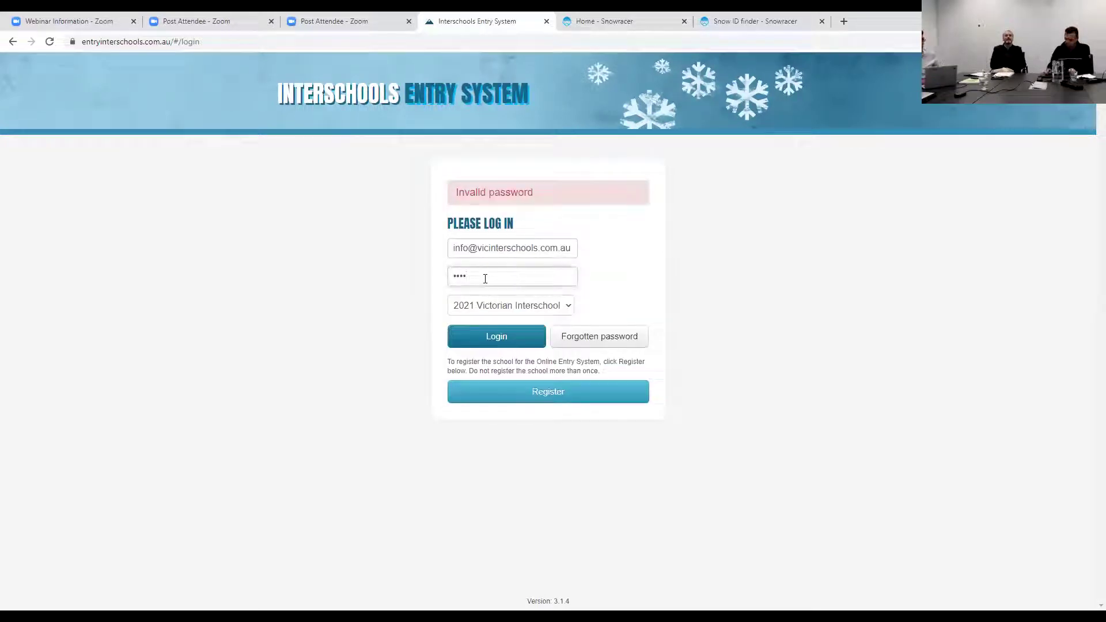
pyautogui.press('BackSpace')
pyautogui.press('BackSpace')
pyautogui.press('BackSpace')
pyautogui.press('BackSpace')
pyautogui.write('***')
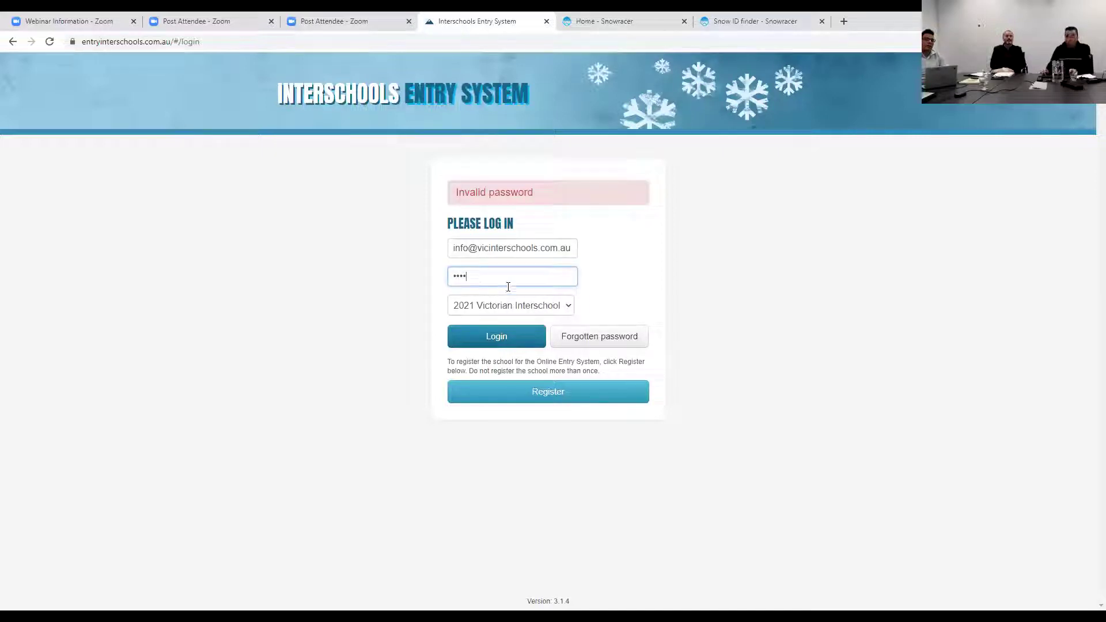
pyautogui.click(498, 337)
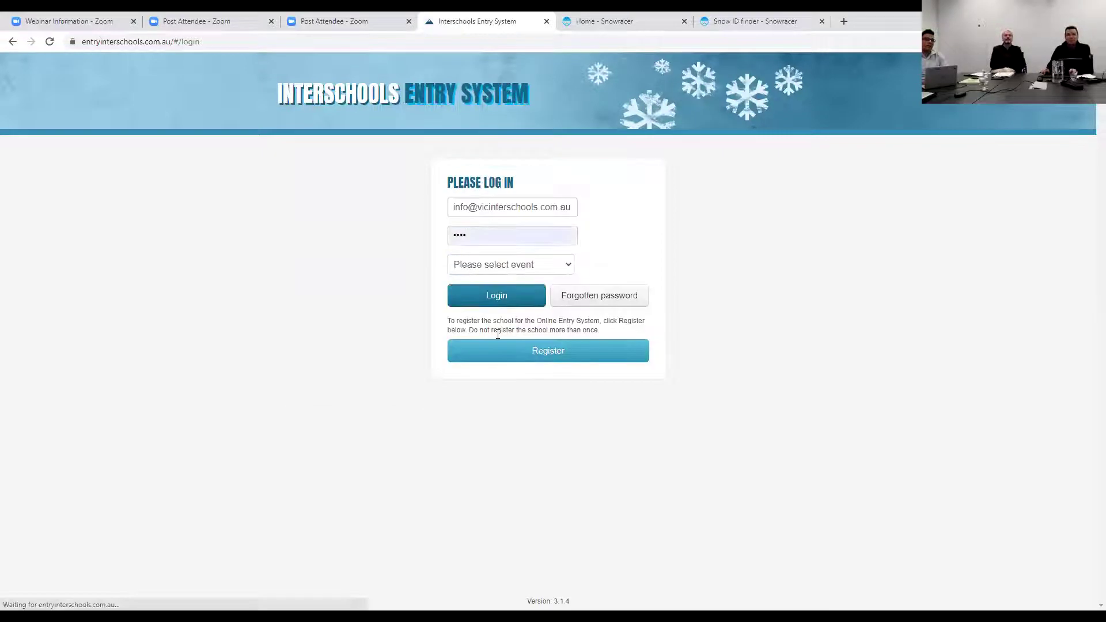
pyautogui.click(507, 300)
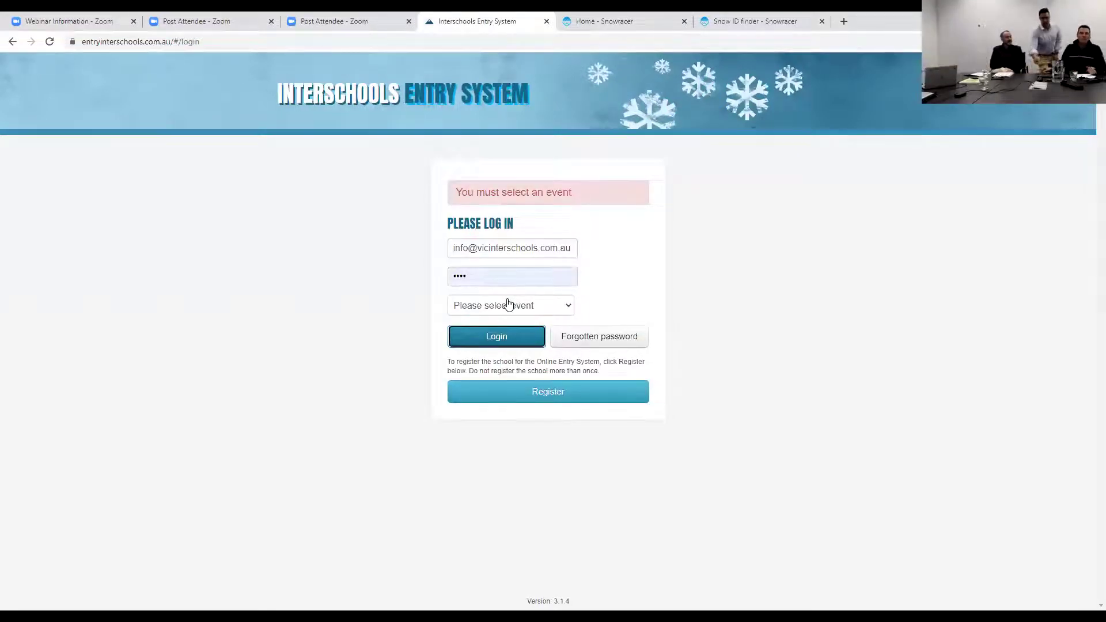
pyautogui.click(212, 38)
pyautogui.press('End')
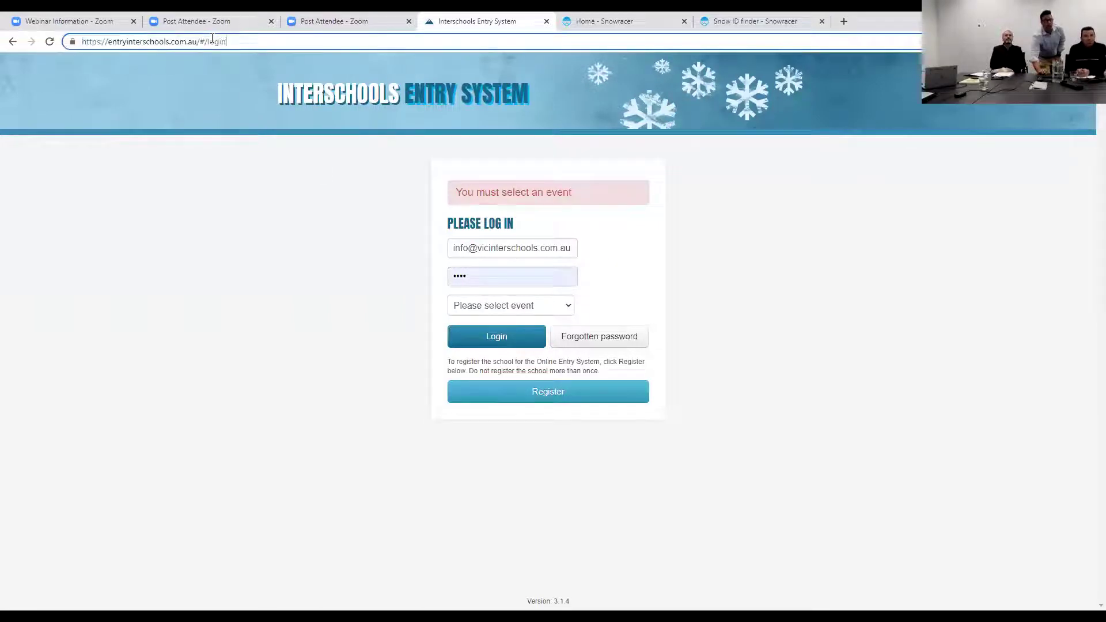
pyautogui.press('BackSpace')
pyautogui.press('BackSpace')
pyautogui.press('BackSpace')
pyautogui.press('BackSpace')
pyautogui.press('BackSpace')
pyautogui.press('BackSpace')
pyautogui.press('BackSpace')
pyautogui.press('BackSpace')
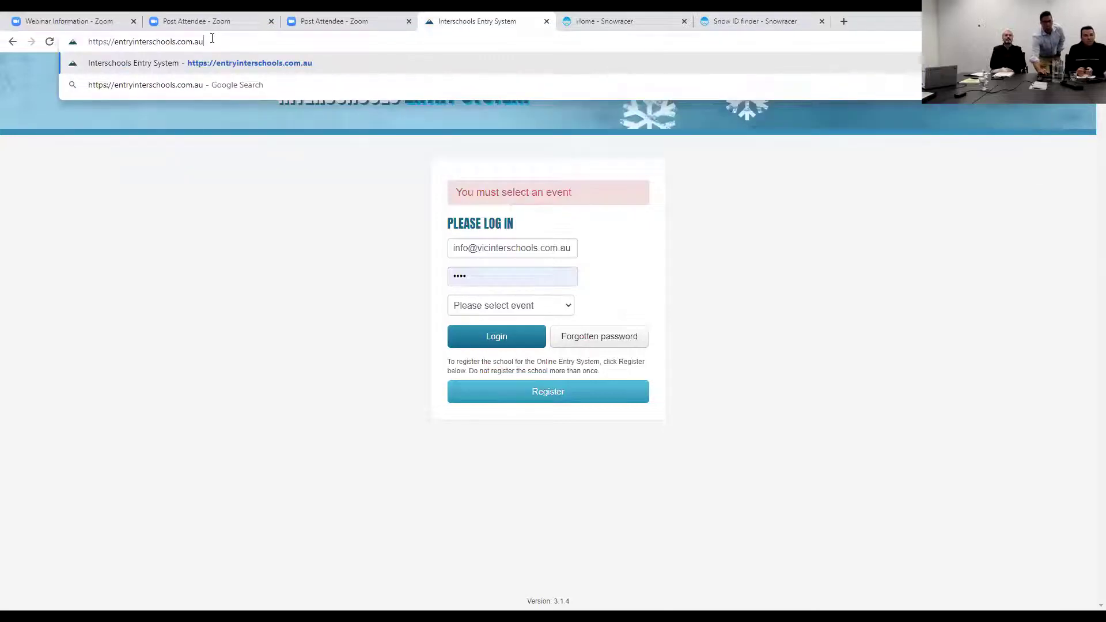
pyautogui.press('Return')
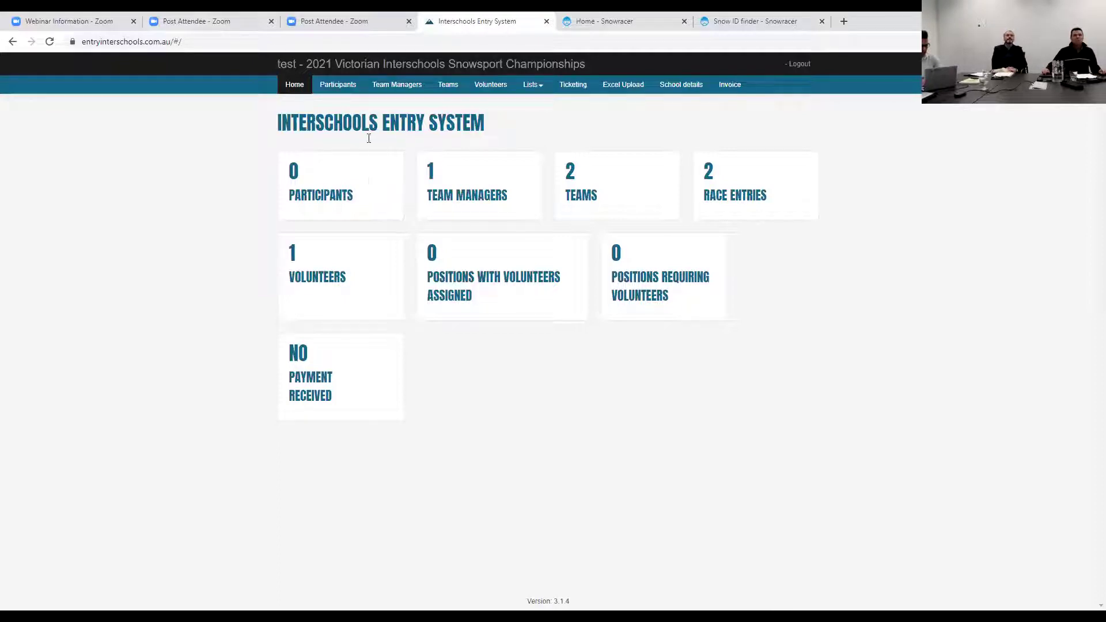
# Step: Start adding a participant to the school and look the person up by their Snow ID
pyautogui.click(340, 88)
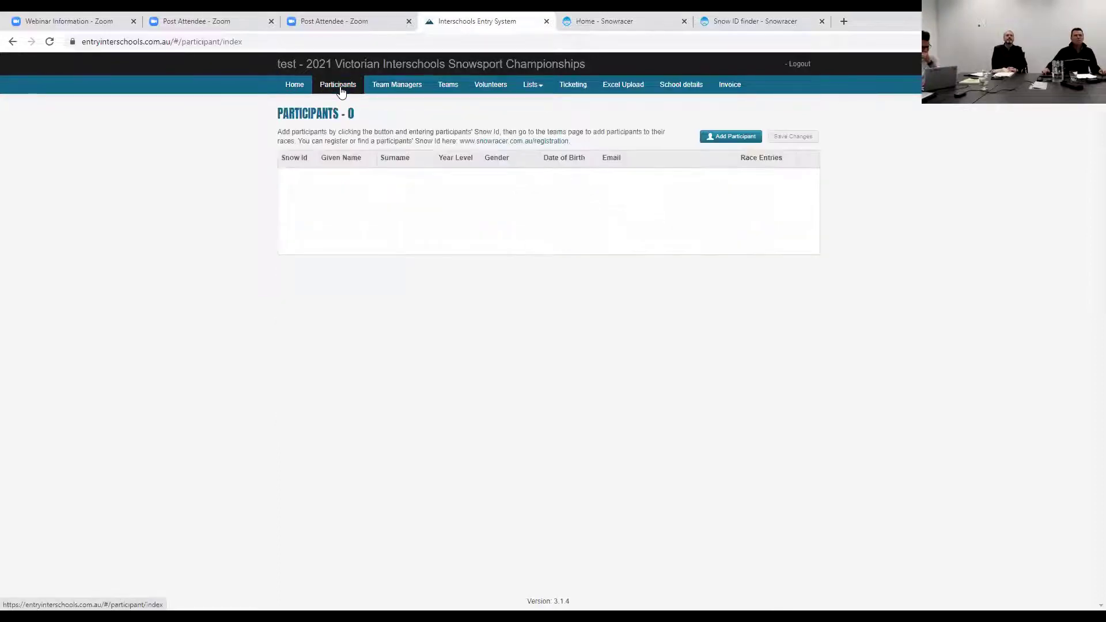
pyautogui.click(726, 137)
pyautogui.click(683, 120)
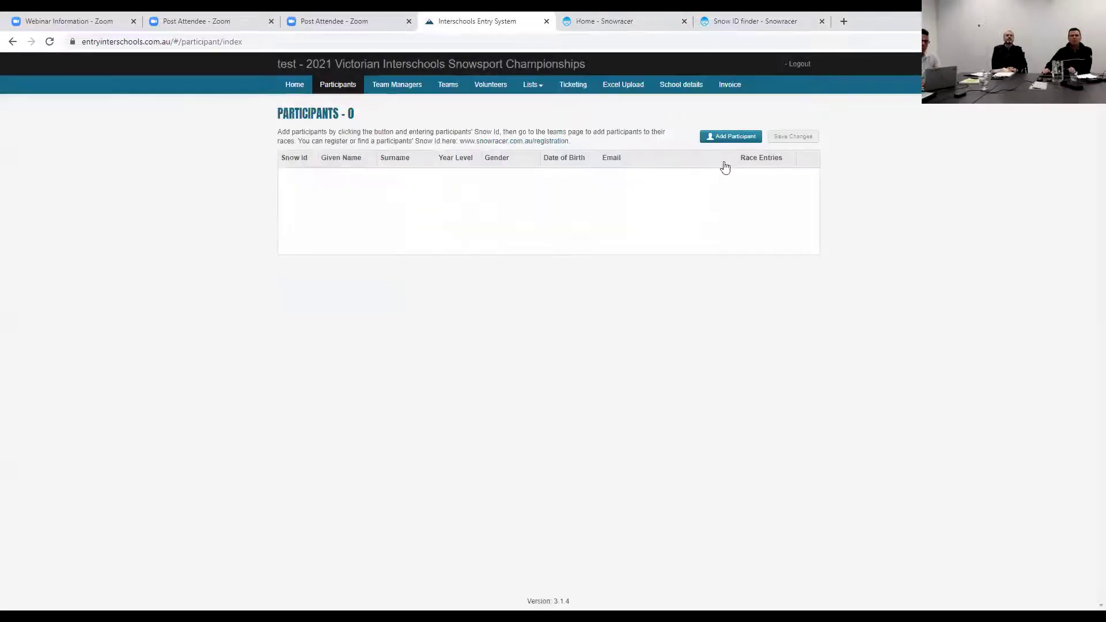
pyautogui.click(732, 136)
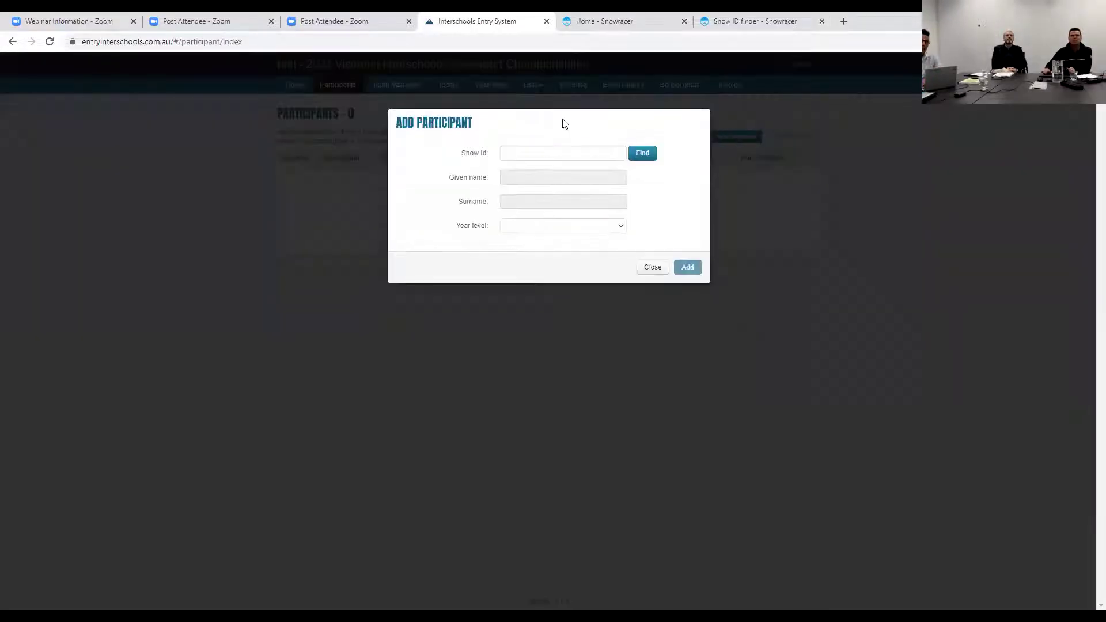
pyautogui.click(537, 152)
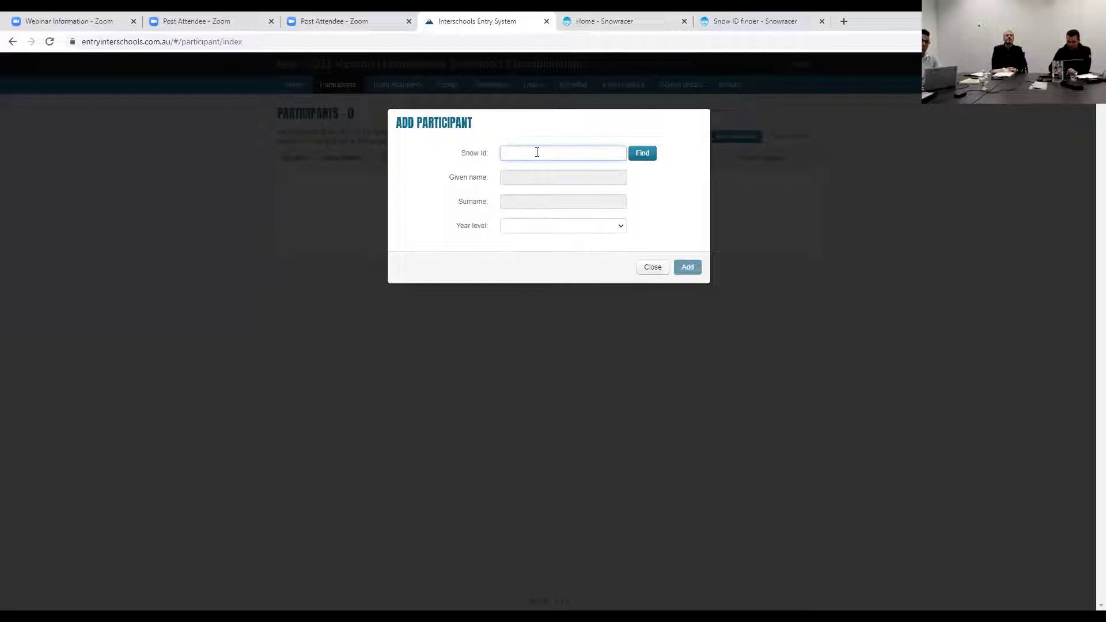
pyautogui.write('24176')
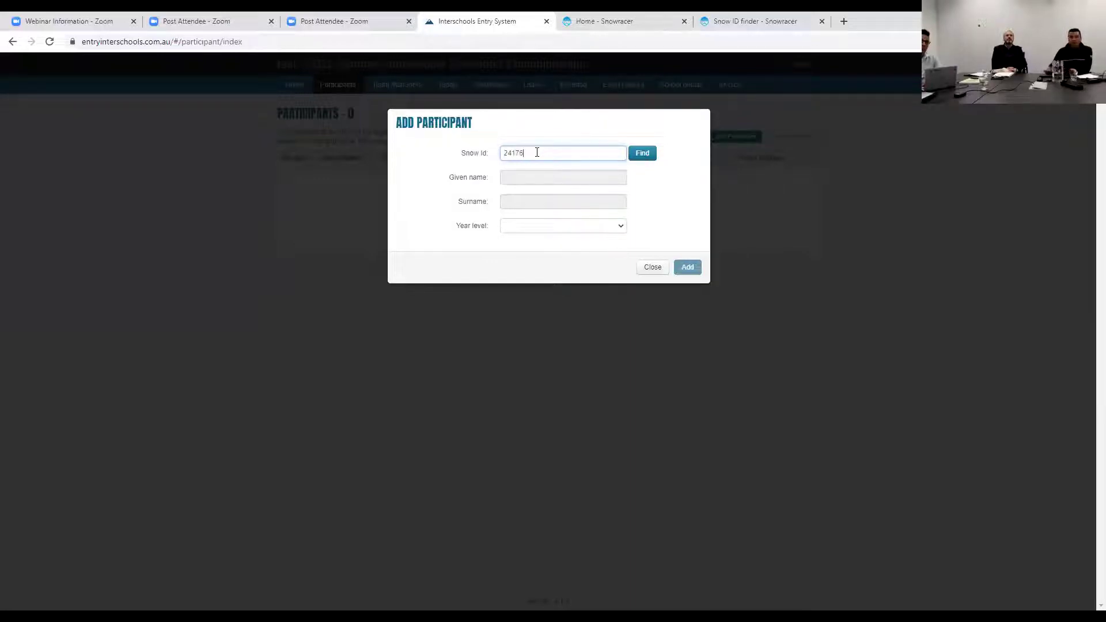
pyautogui.click(650, 156)
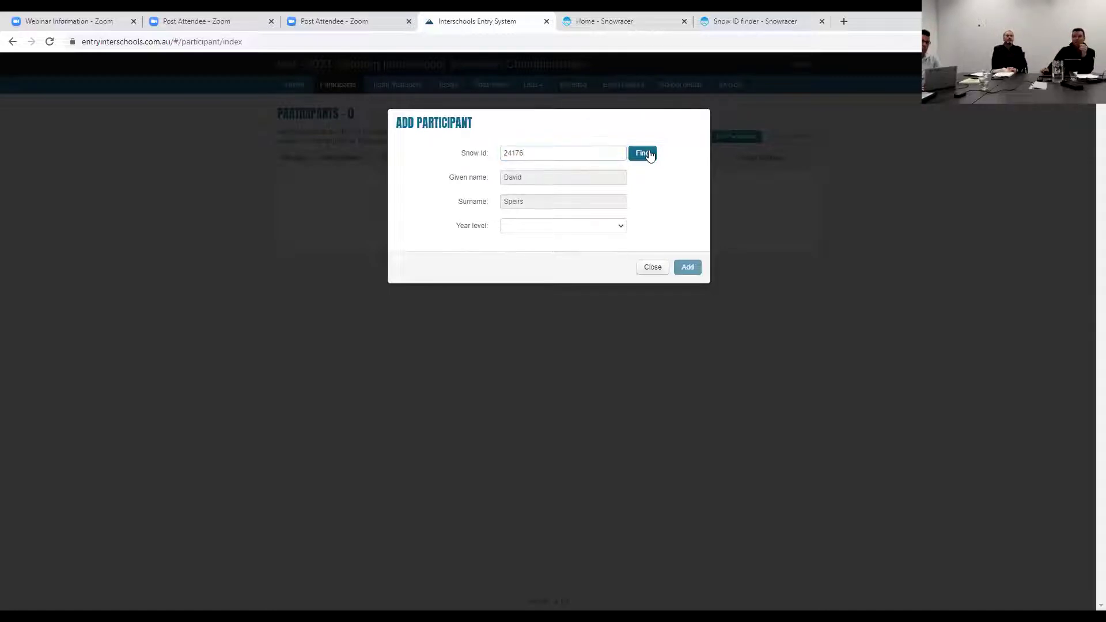
# Step: Set the participant's year level to 10, add them to the list, and save the changes
pyautogui.click(607, 231)
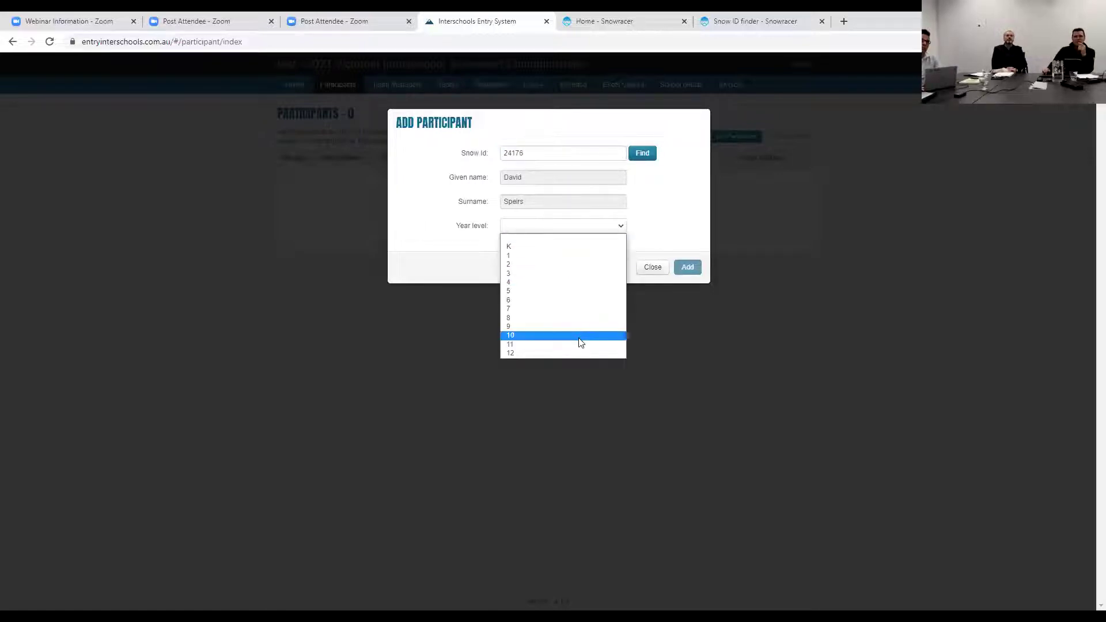
pyautogui.click(581, 336)
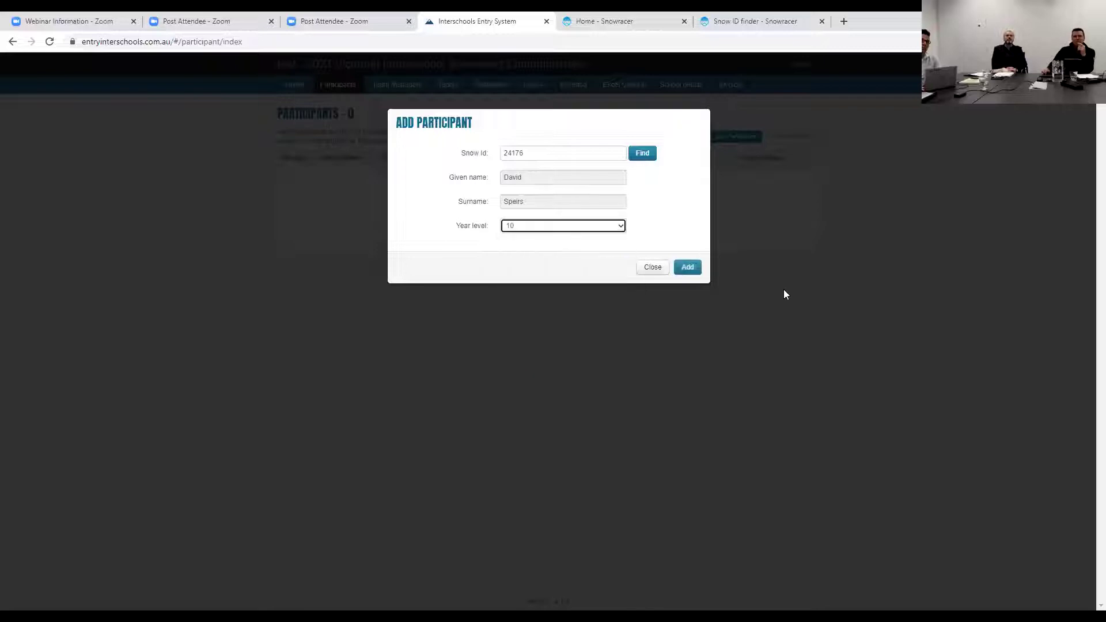
pyautogui.click(688, 267)
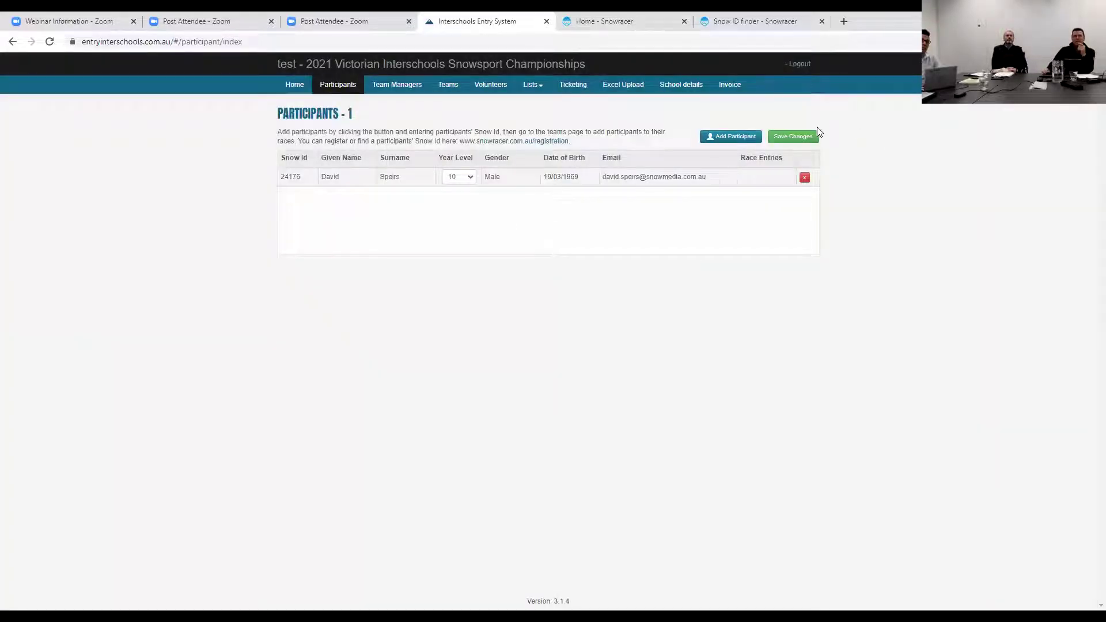
pyautogui.click(808, 136)
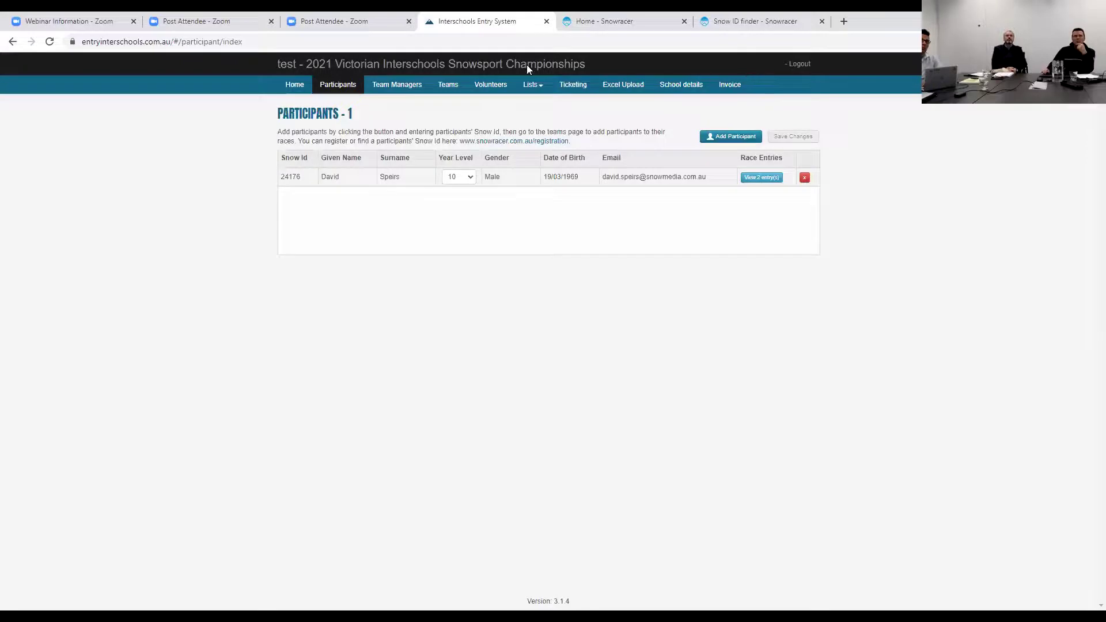
# Step: Examine the participants and team managers of the existing Moguls and Alpine teams, and the Alpine team's gender options
pyautogui.click(452, 87)
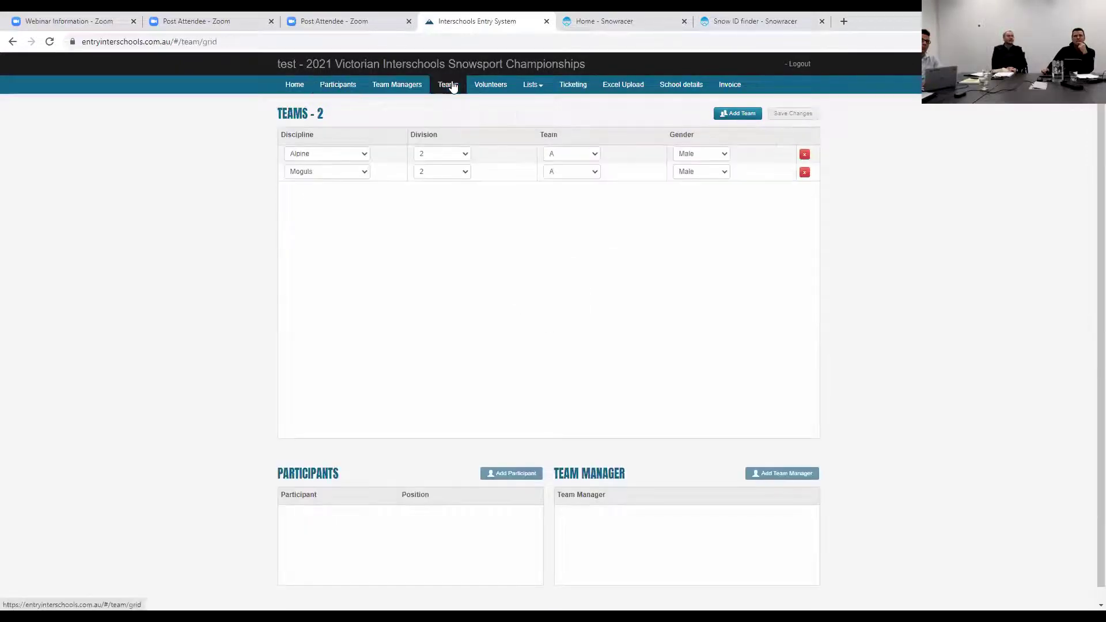
pyautogui.click(539, 173)
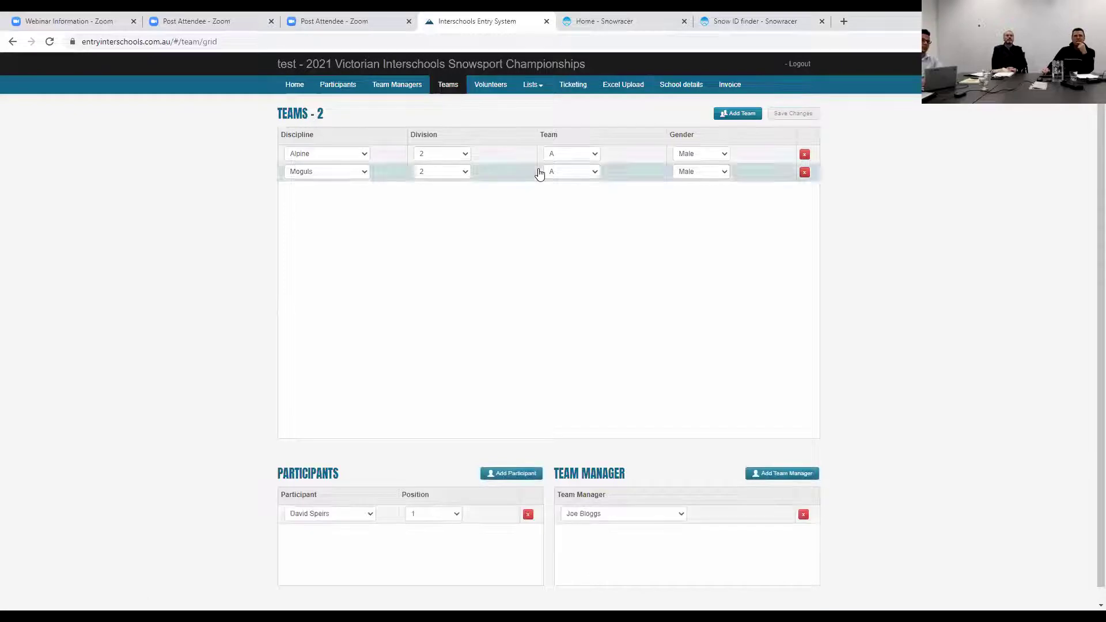
pyautogui.click(508, 153)
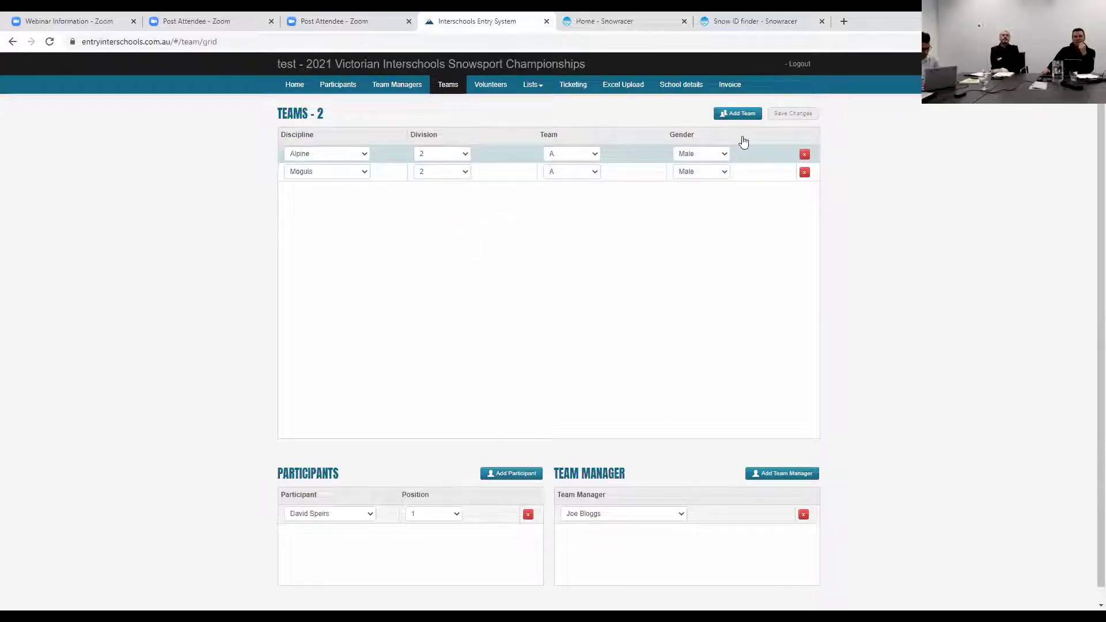
pyautogui.click(722, 152)
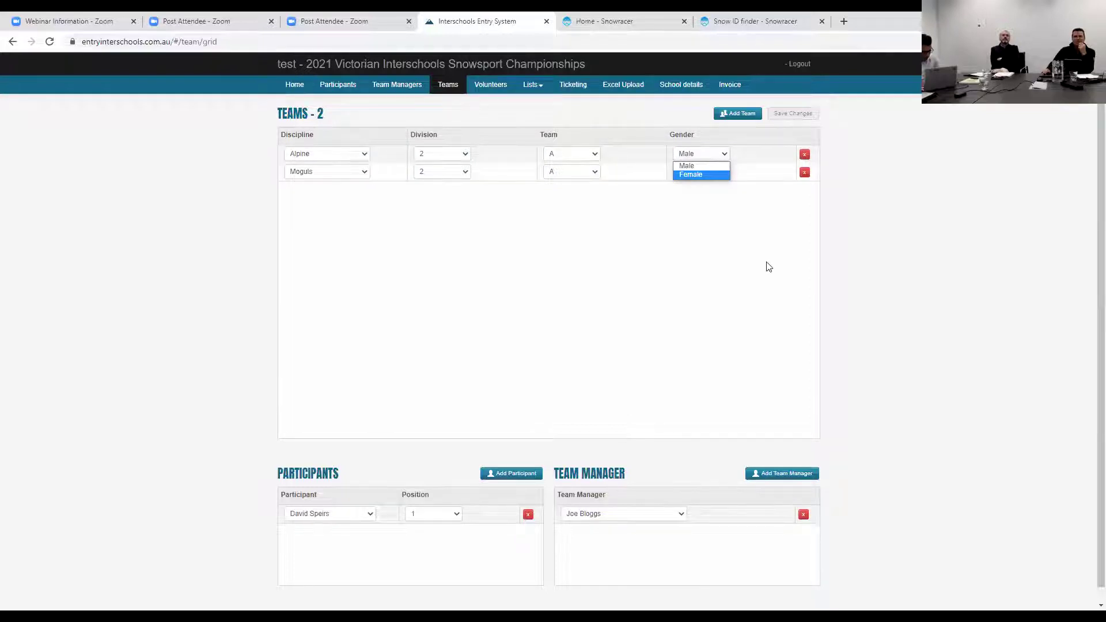
# Step: Add a new team to the teams list with Moguls as its discipline
pyautogui.click(748, 113)
pyautogui.click(504, 152)
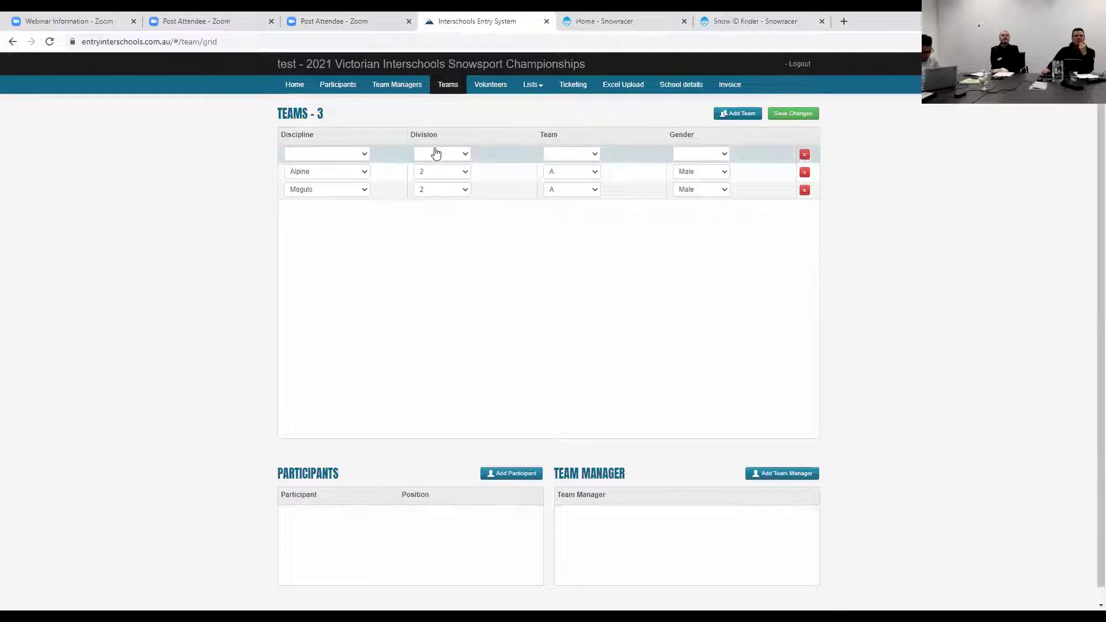
pyautogui.click(365, 156)
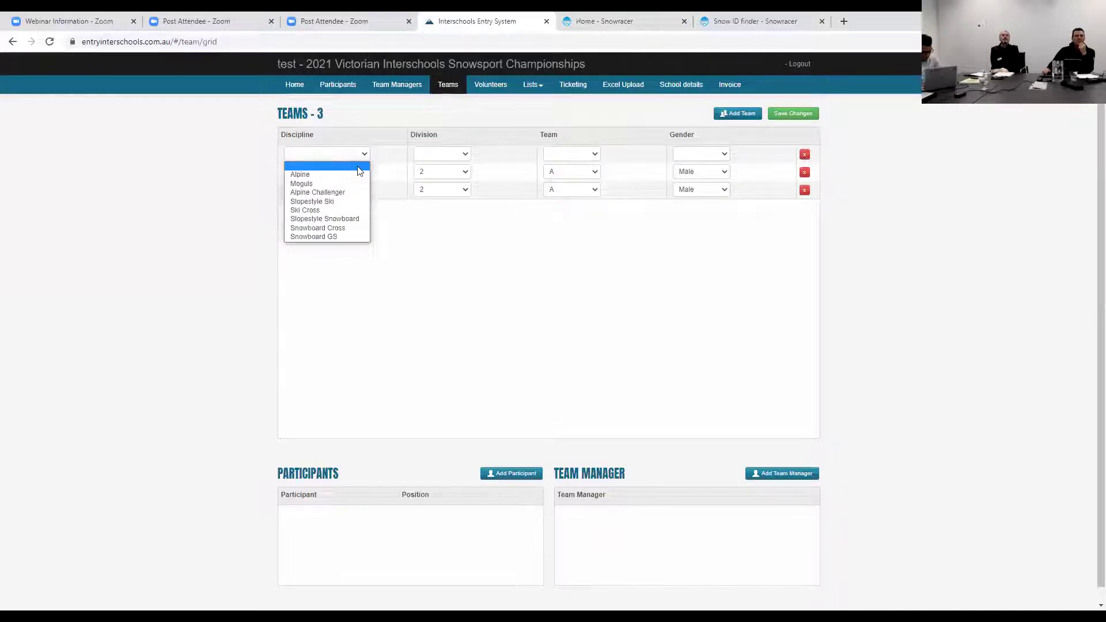
pyautogui.click(351, 187)
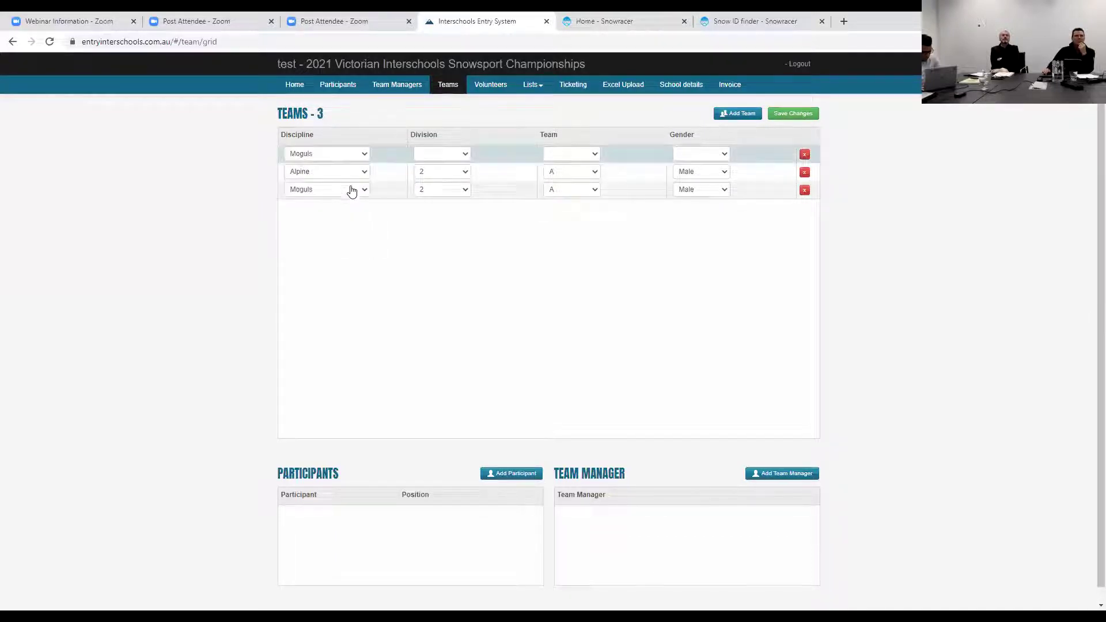
pyautogui.click(364, 156)
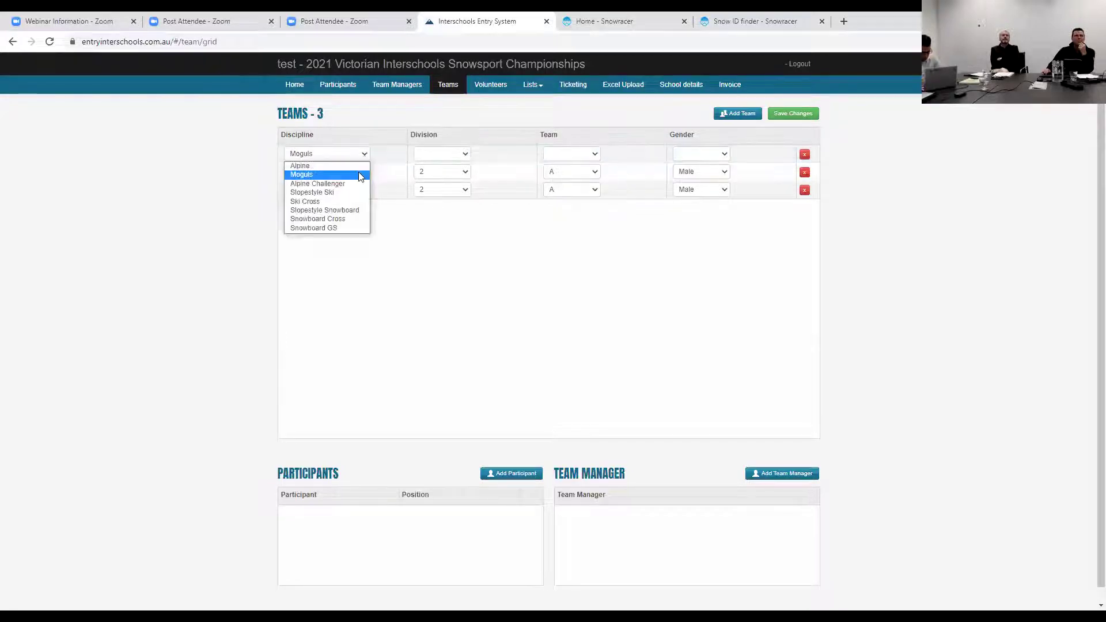
pyautogui.click(359, 171)
# Step: Set the new Moguls team to division 1, team A, and gender Male
pyautogui.click(453, 161)
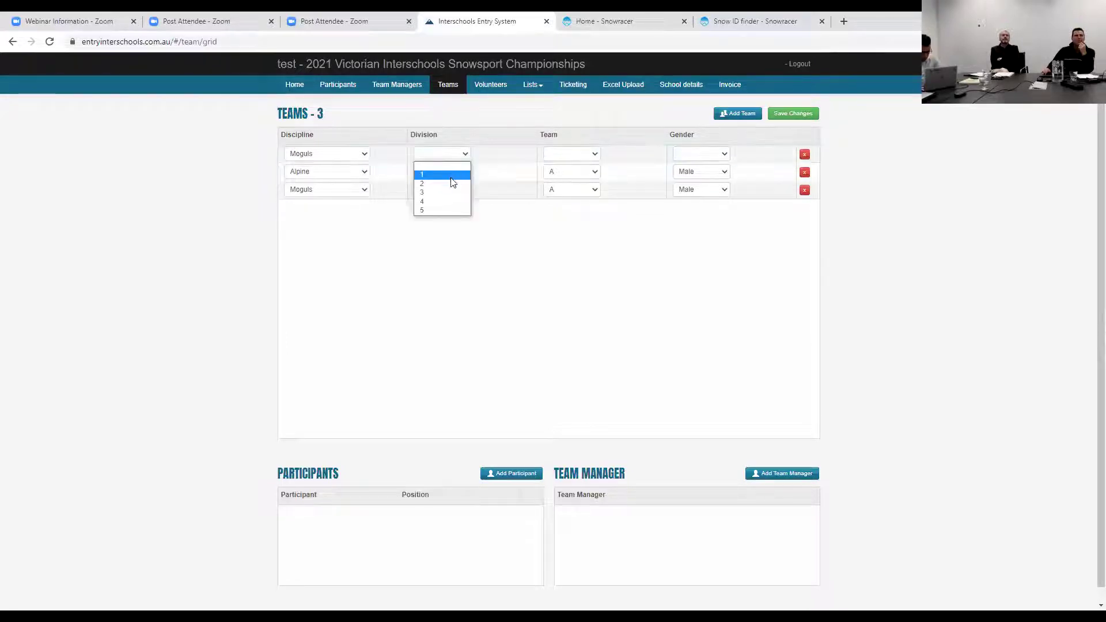
pyautogui.click(452, 174)
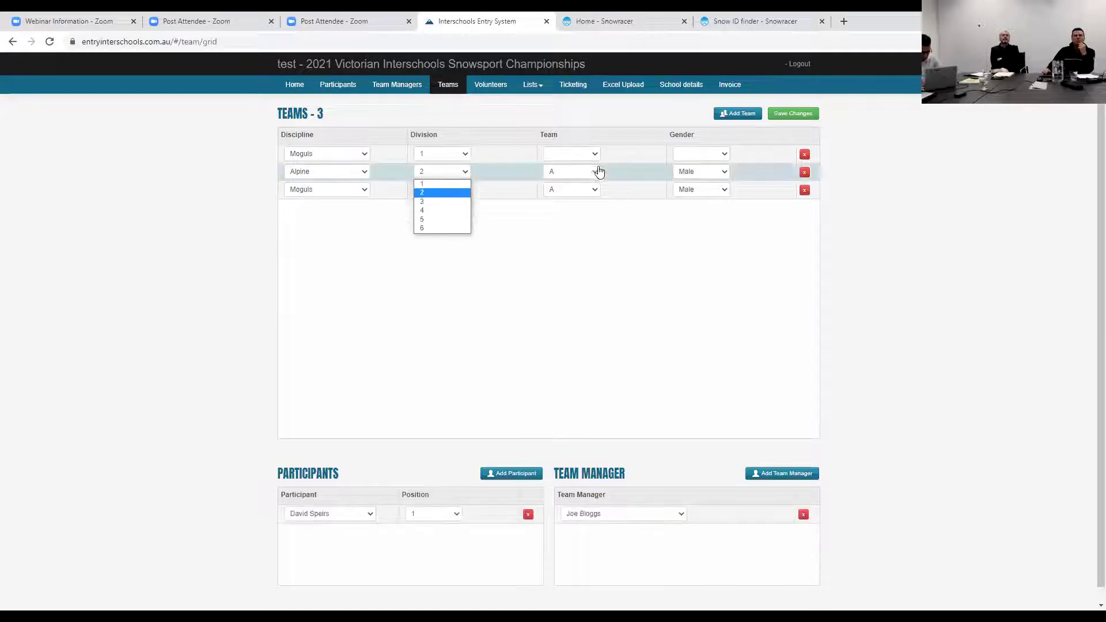
pyautogui.click(594, 153)
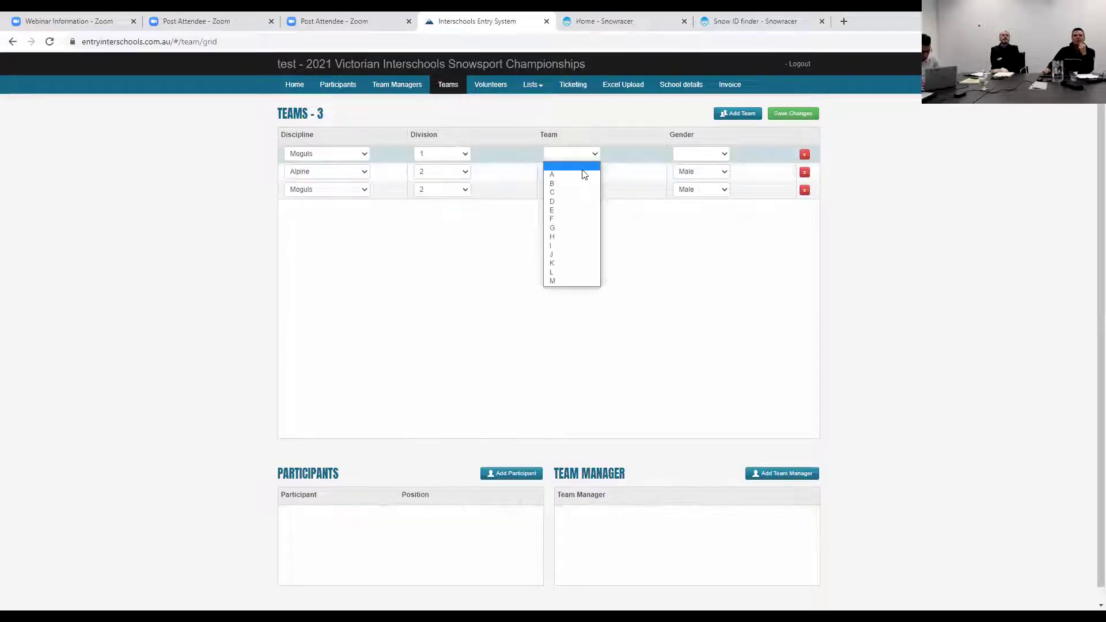
pyautogui.click(589, 175)
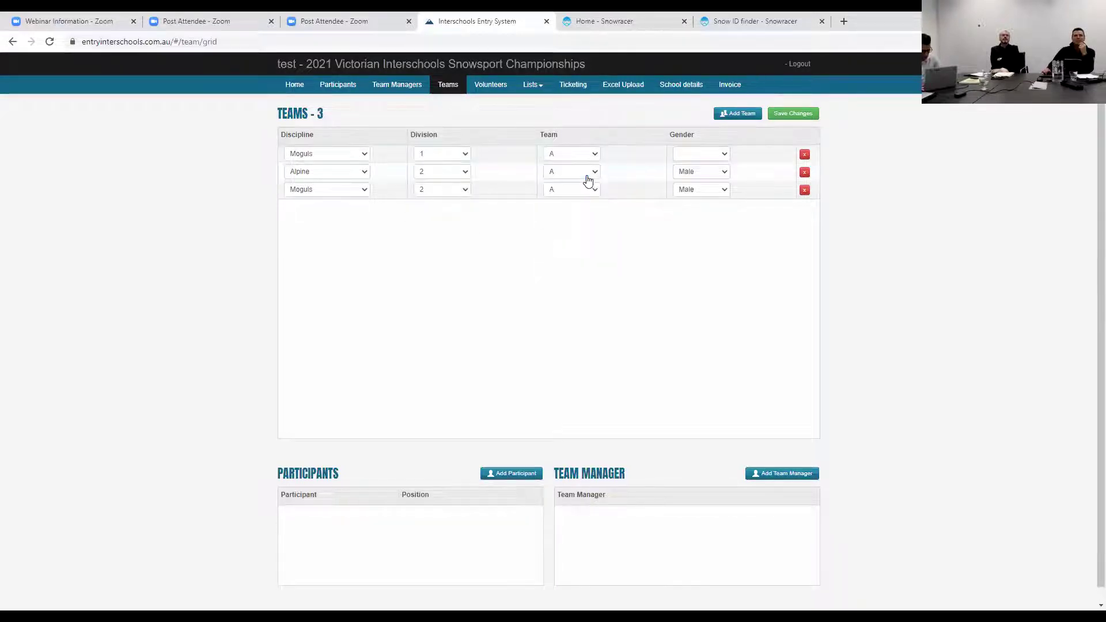
pyautogui.click(723, 156)
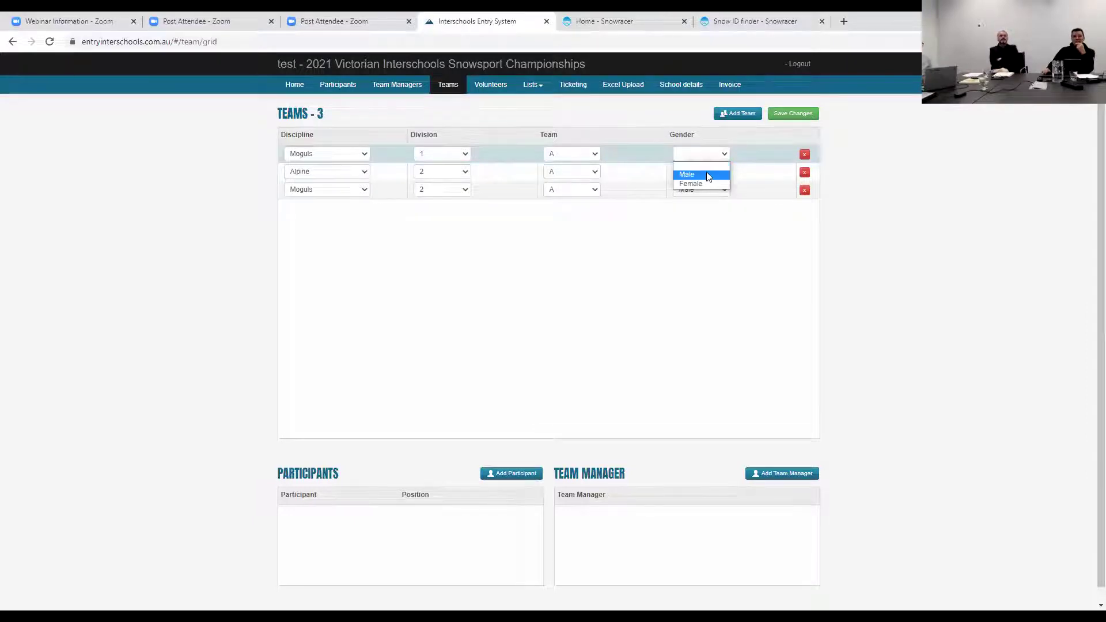
pyautogui.click(687, 175)
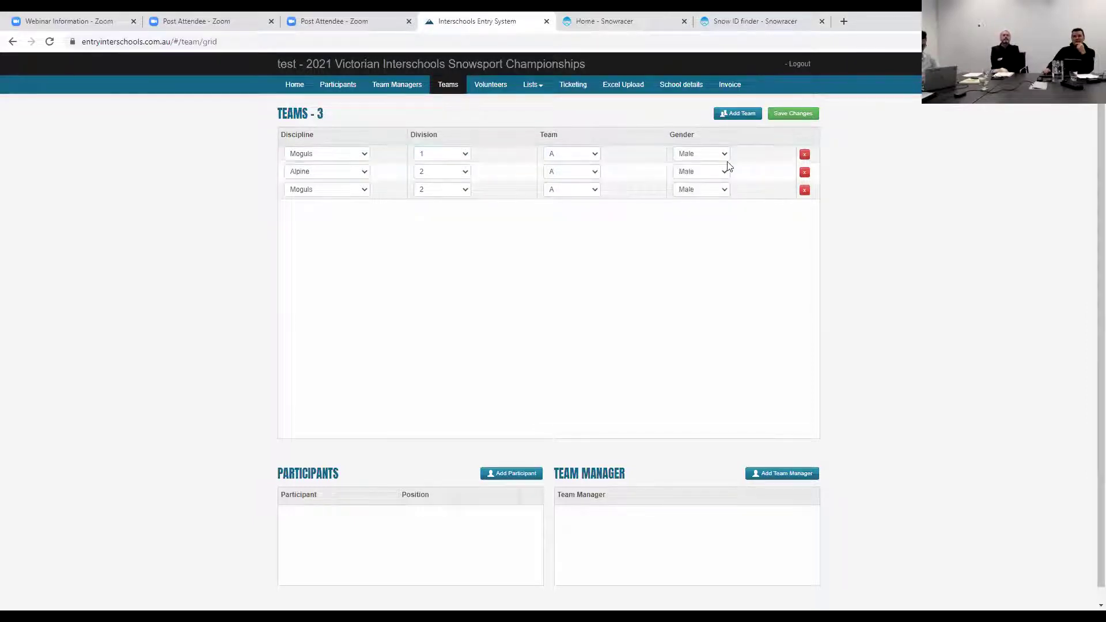
# Step: Add the available participant to the new Moguls division 1 team in position 1
pyautogui.click(521, 475)
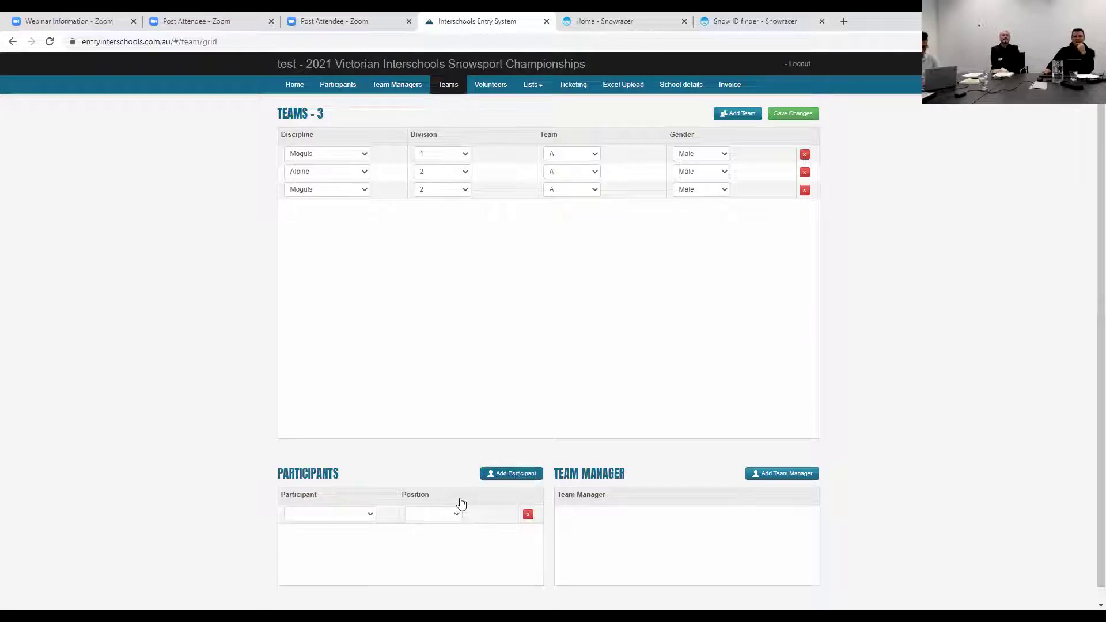
pyautogui.click(304, 517)
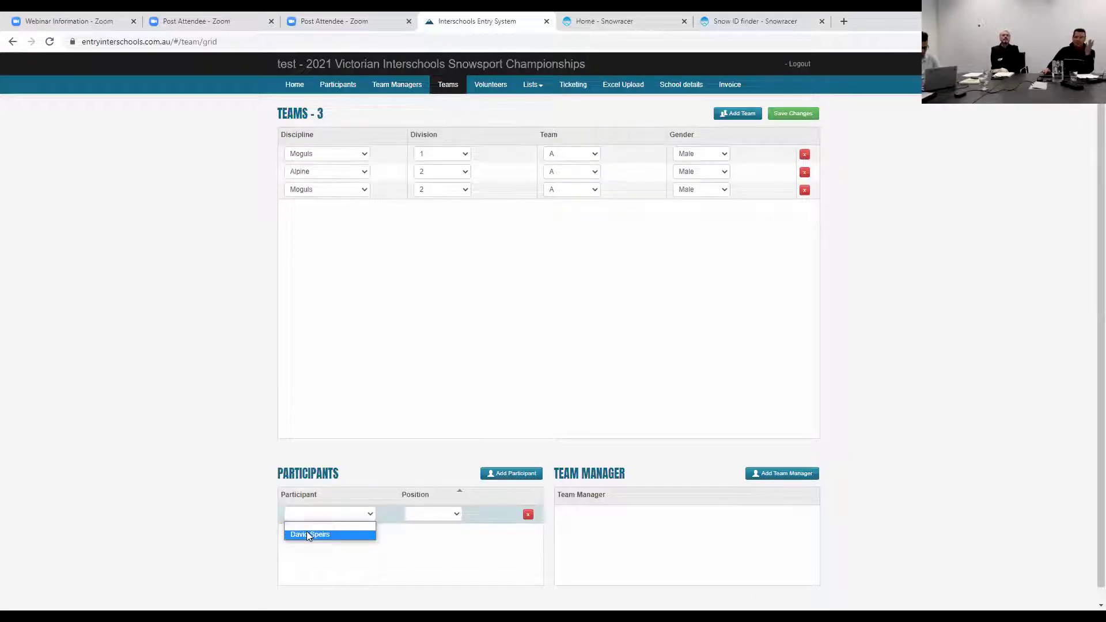
pyautogui.click(307, 534)
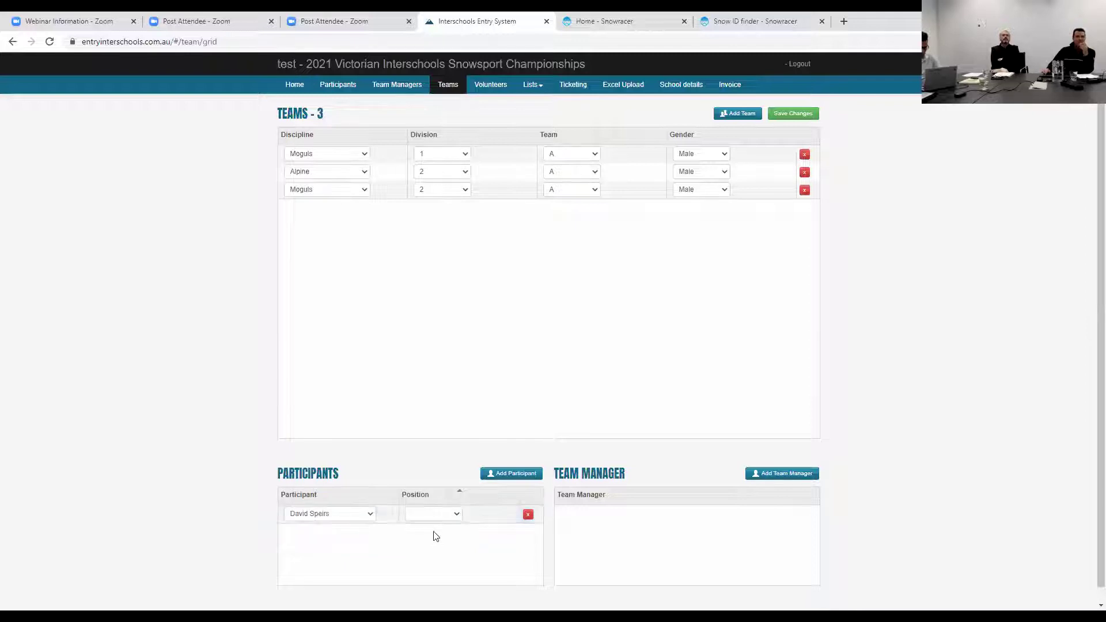
pyautogui.click(435, 520)
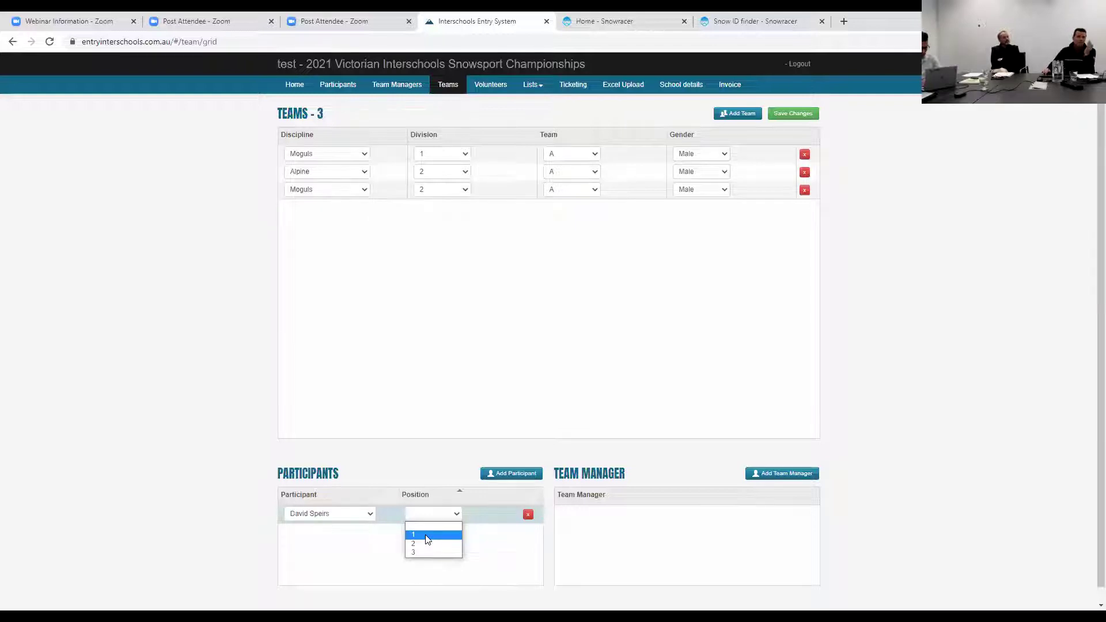
pyautogui.click(428, 536)
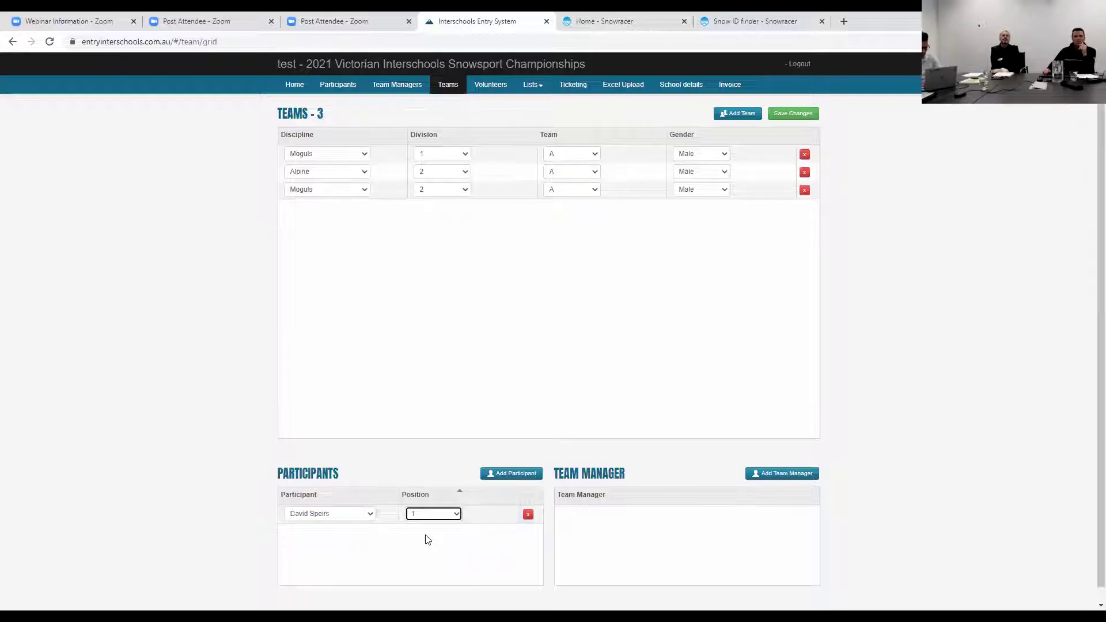
# Step: Assign the available team manager to the new Moguls team and save the changes
pyautogui.click(796, 475)
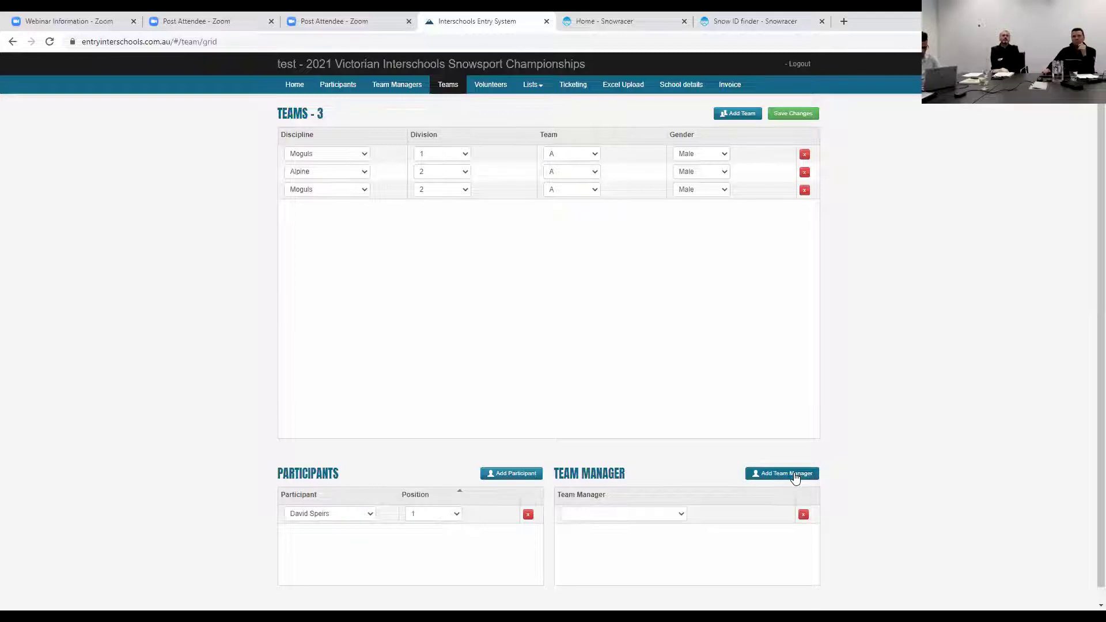
pyautogui.click(661, 514)
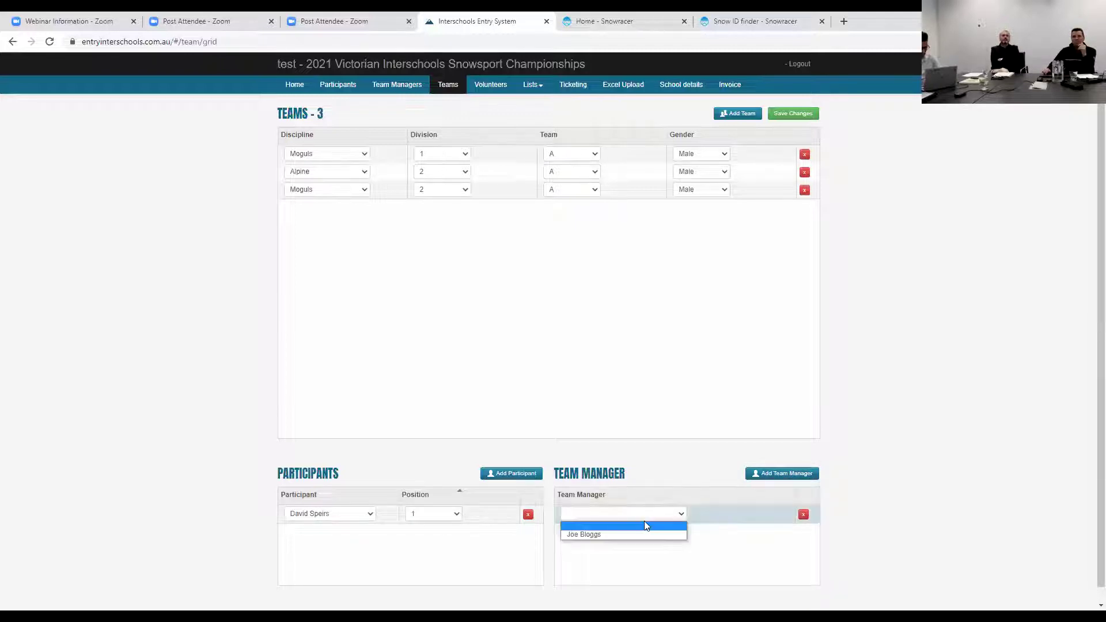
pyautogui.click(643, 533)
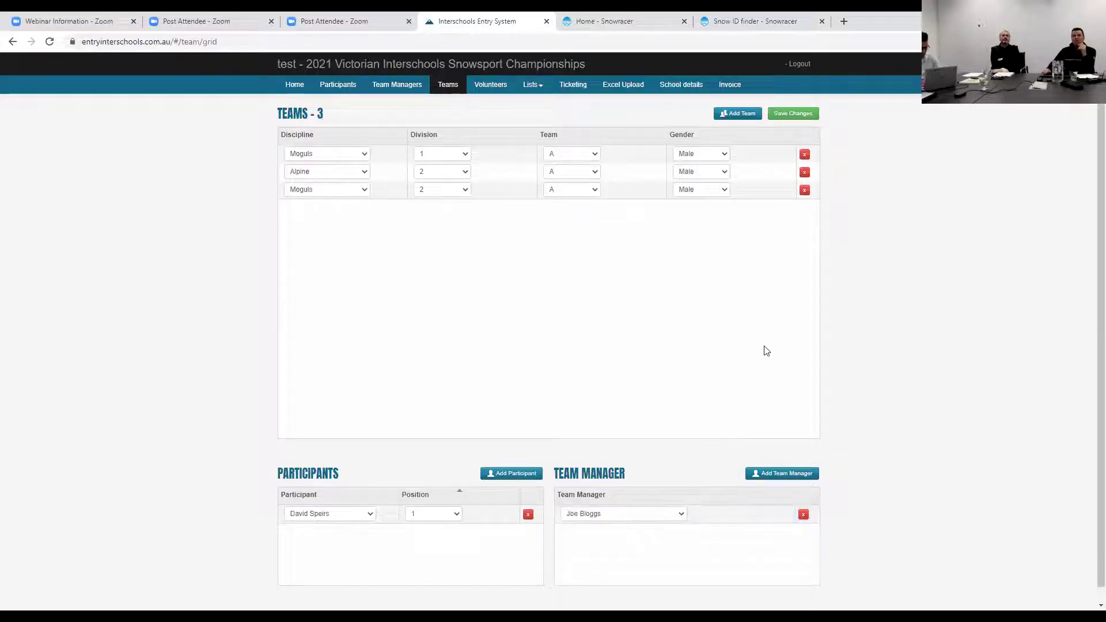
pyautogui.click(801, 115)
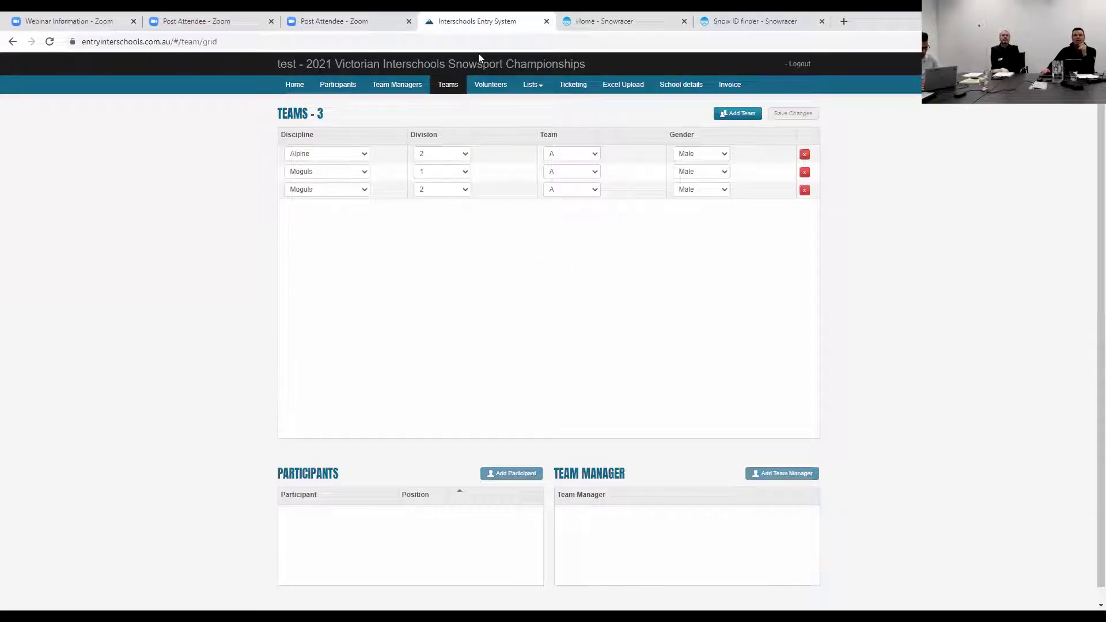
# Step: Review the school's team list and its lift ticketing order for competitors and team managers
pyautogui.click(534, 87)
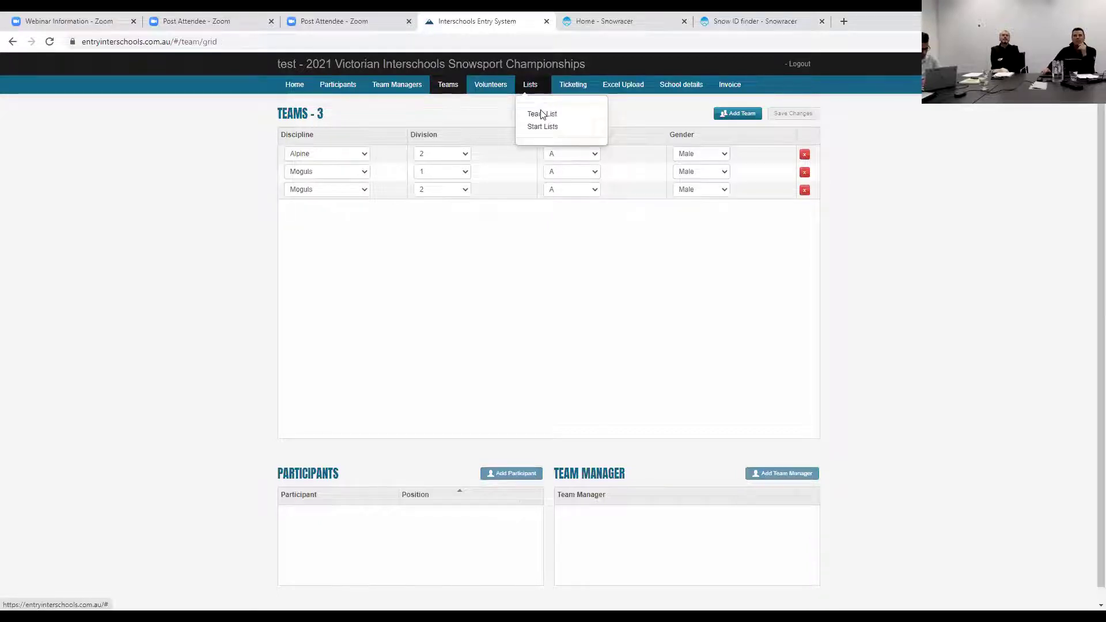
pyautogui.click(541, 112)
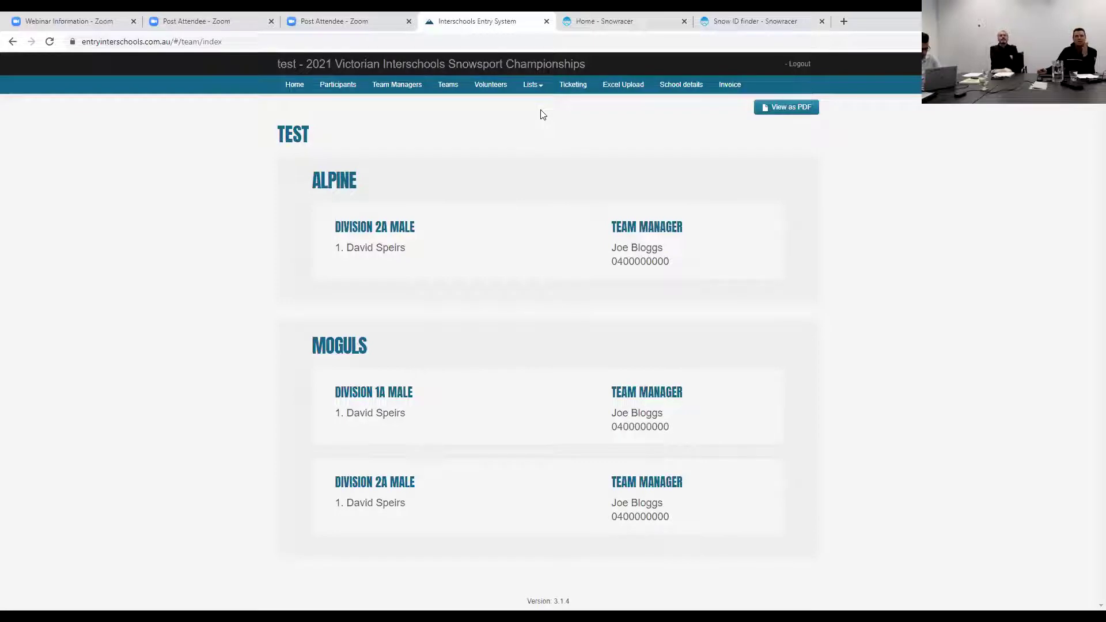
pyautogui.click(573, 85)
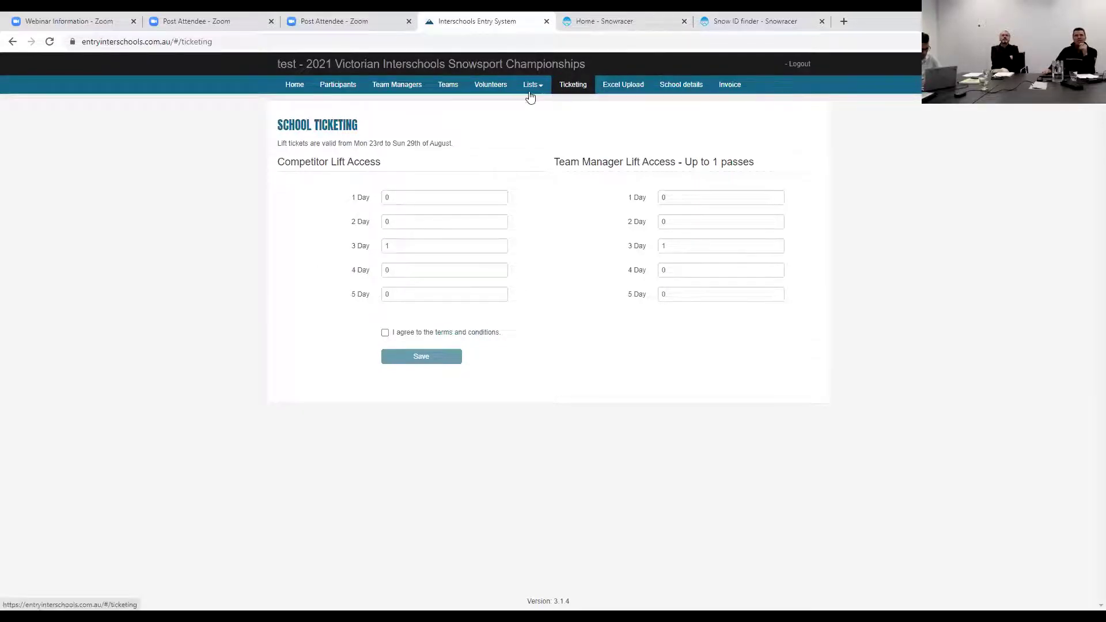
pyautogui.tripleClick(682, 98)
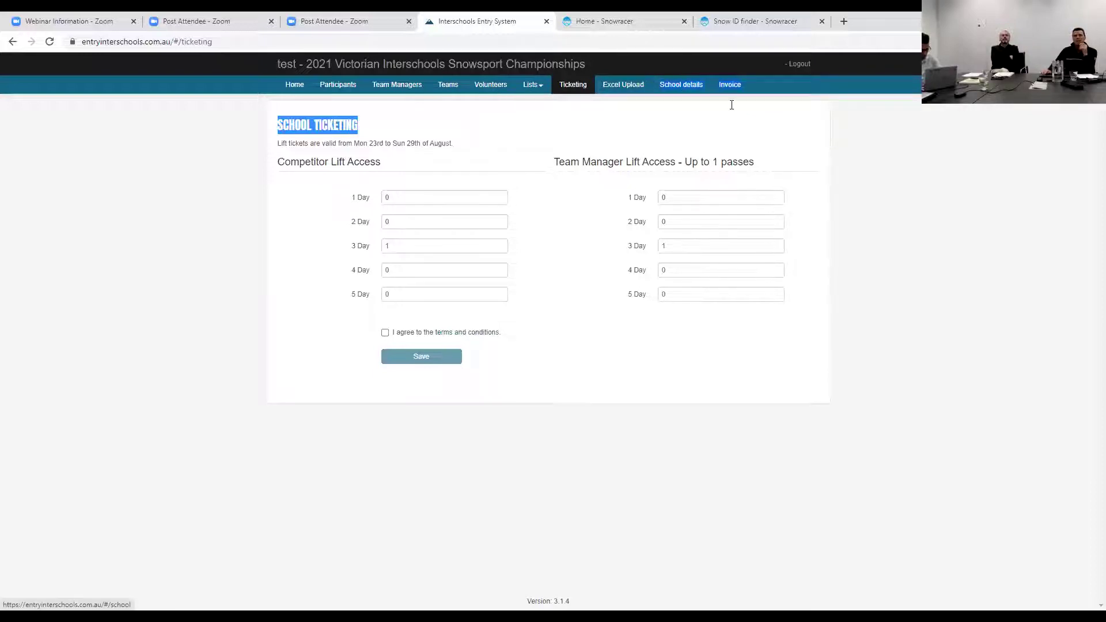
# Step: Examine the school's tax invoice, including entry fees, lift access costs and payment options
pyautogui.click(730, 88)
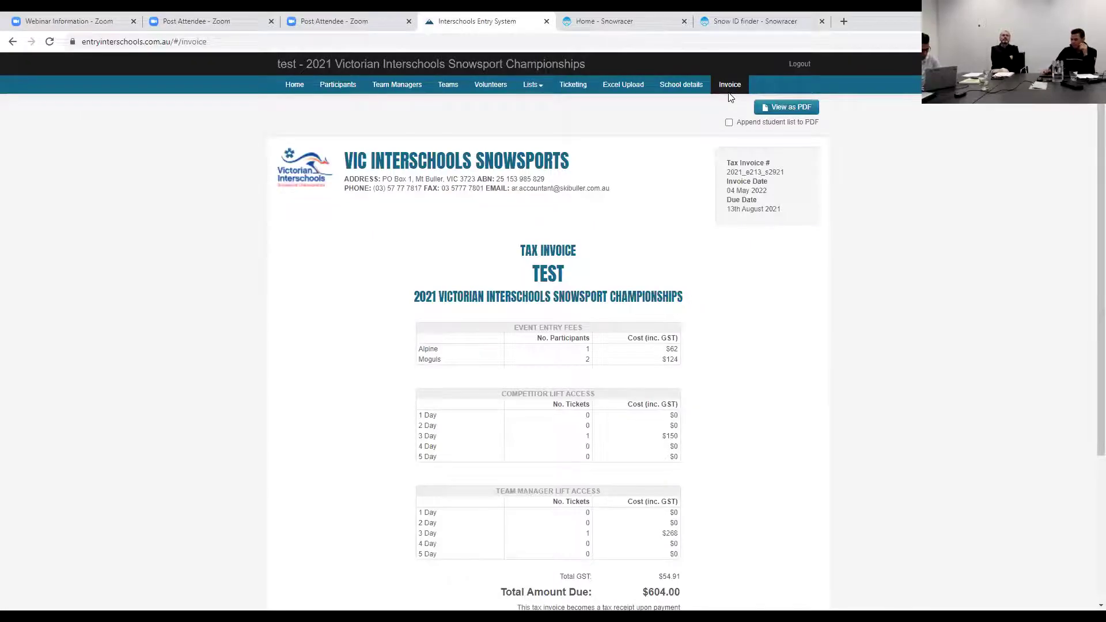
pyautogui.scroll(-3, 727, 289)
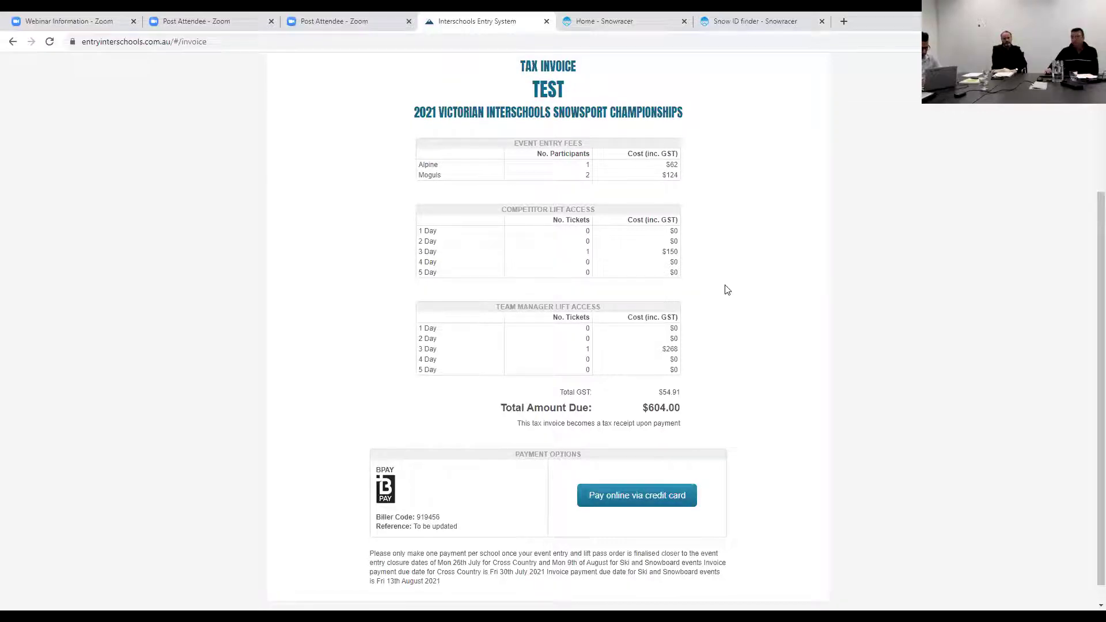
pyautogui.scroll(3, 727, 290)
pyautogui.scroll(1, 727, 290)
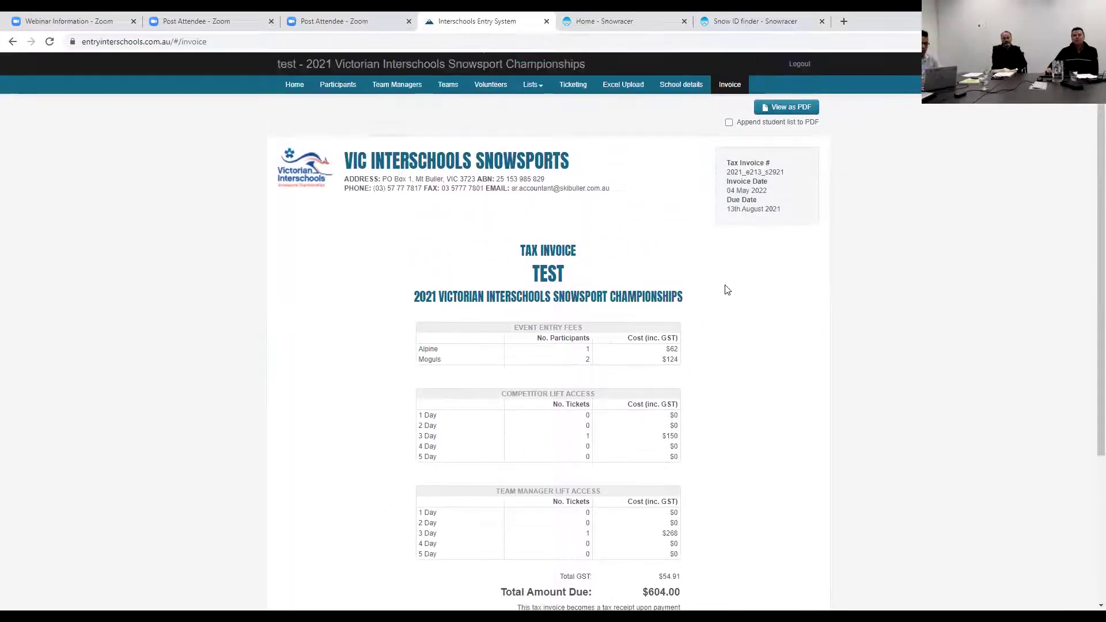
# Step: Check the season pass option in the team managers list, and open the volunteers page
pyautogui.click(396, 84)
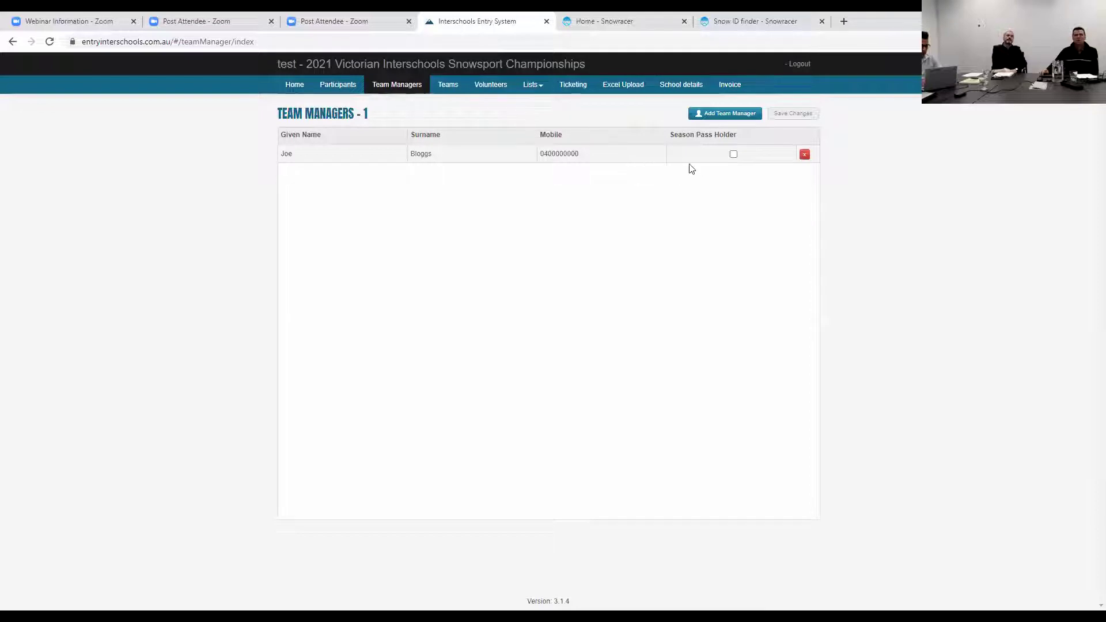
pyautogui.click(490, 91)
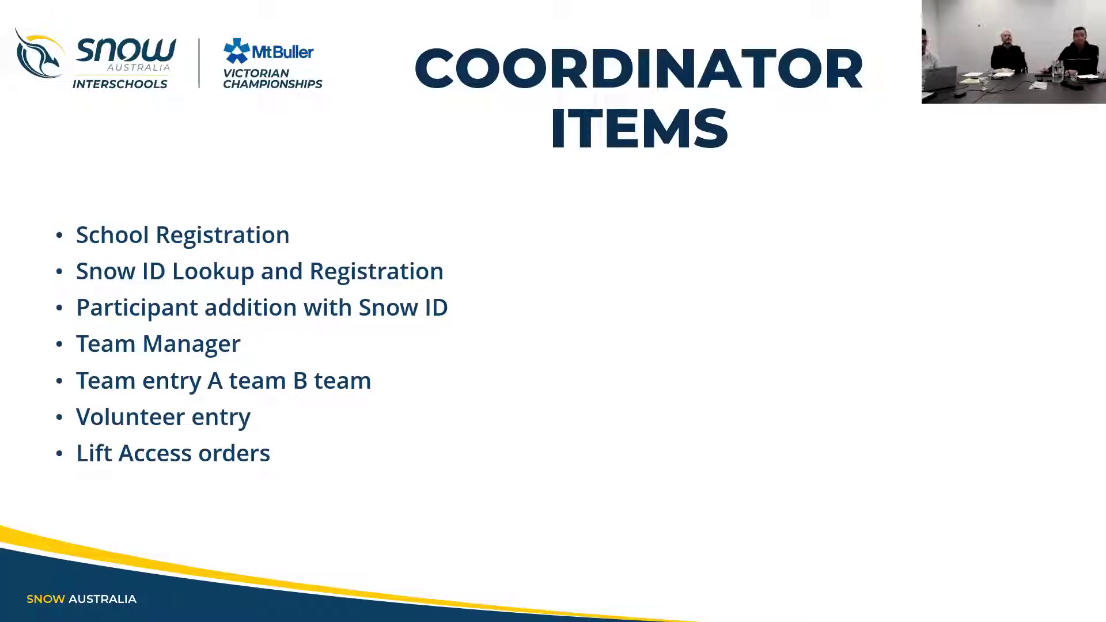
pyautogui.hotkey('alt', 'Tab')
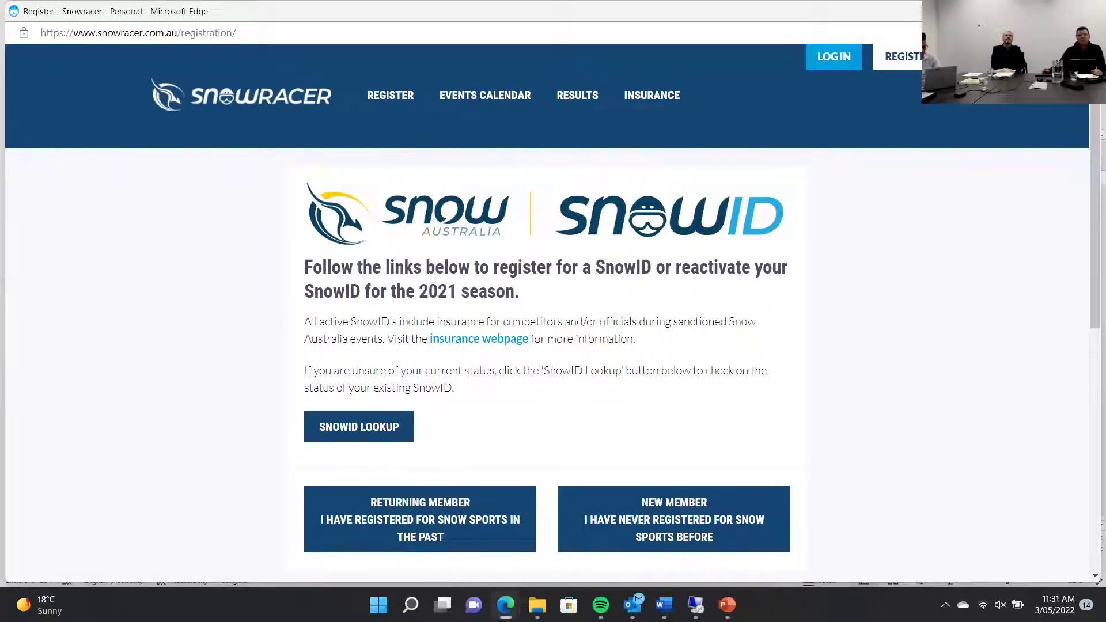
pyautogui.hotkey('alt', 'Tab')
pyautogui.hotkey('alt', 'Tab')
pyautogui.hotkey('alt', 'Tab')
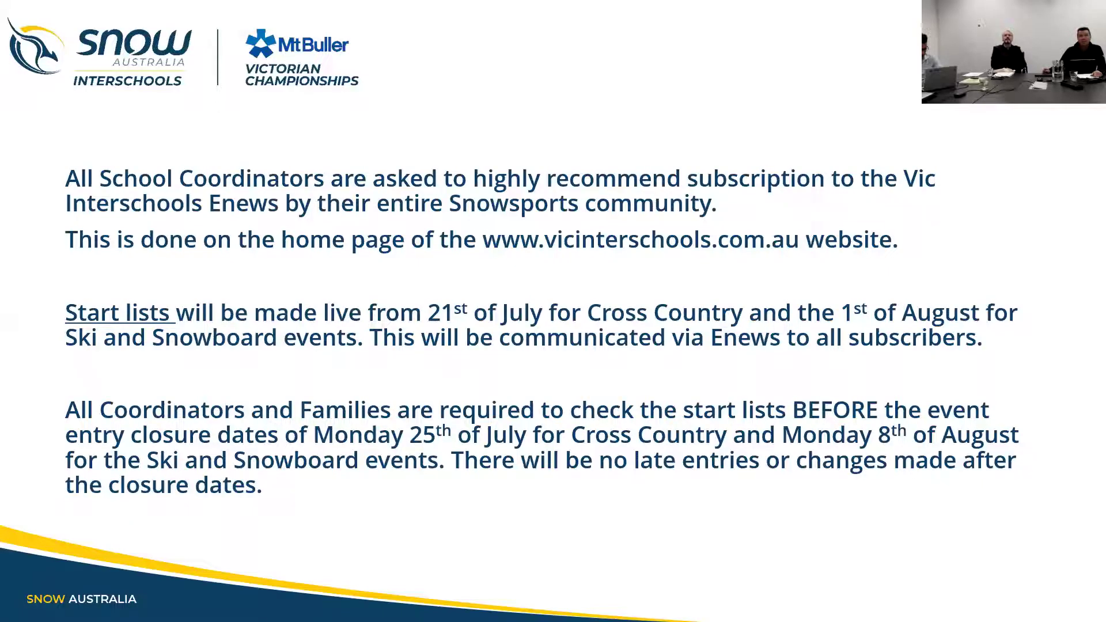